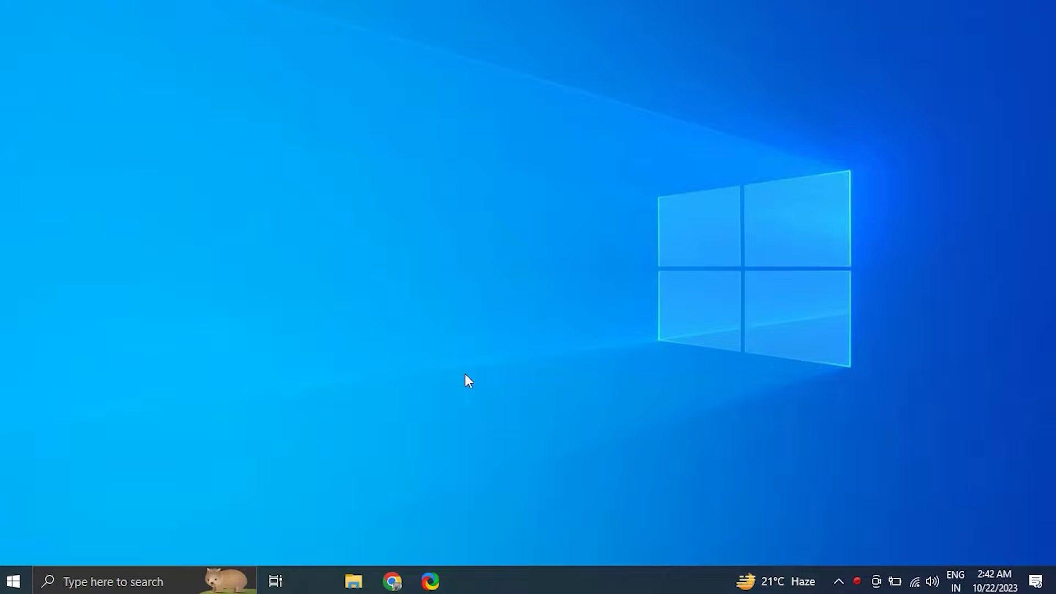
Step: Open Windows Mobility Center via Control Panel's Hardware and Sound, then close both windows
left_click(159, 583)
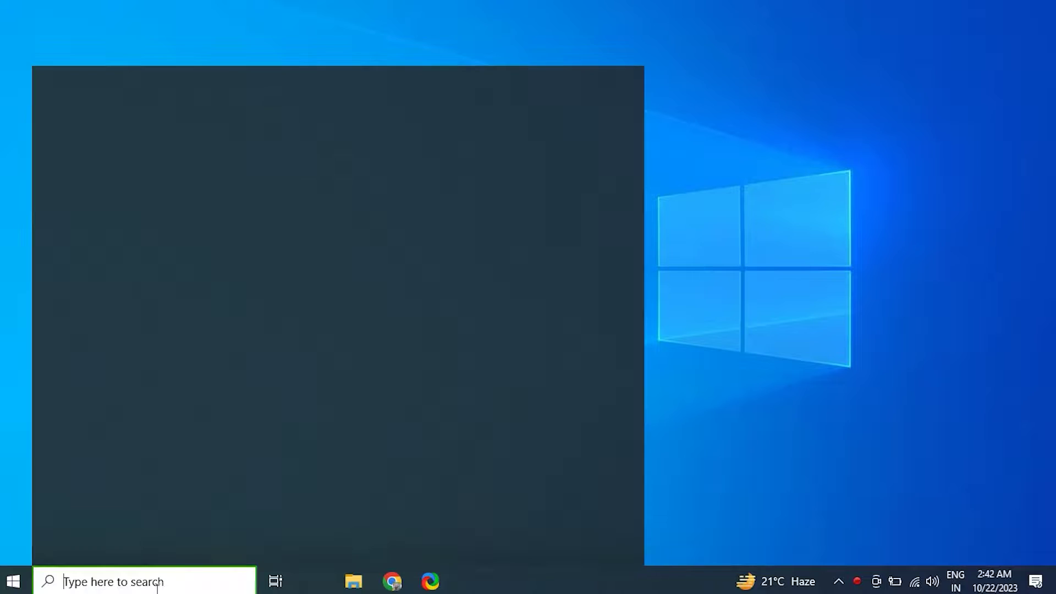
type("co")
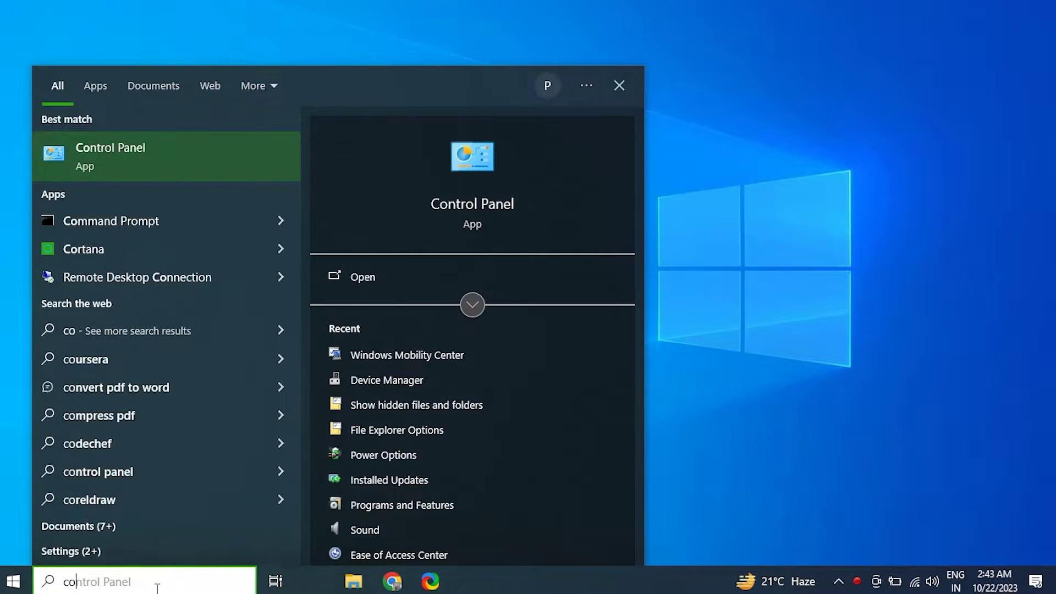
left_click(124, 148)
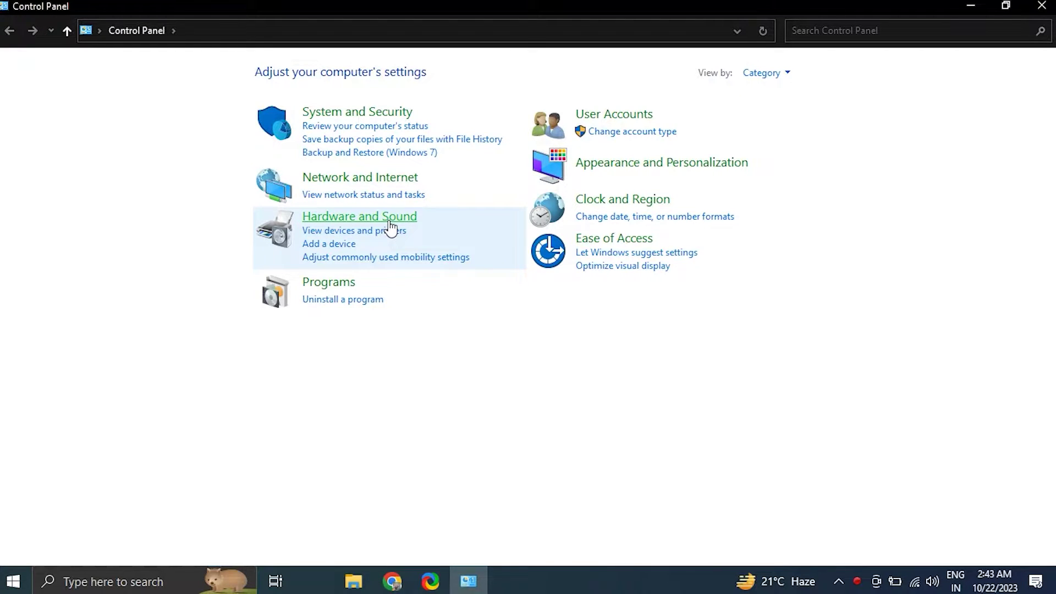
left_click(390, 223)
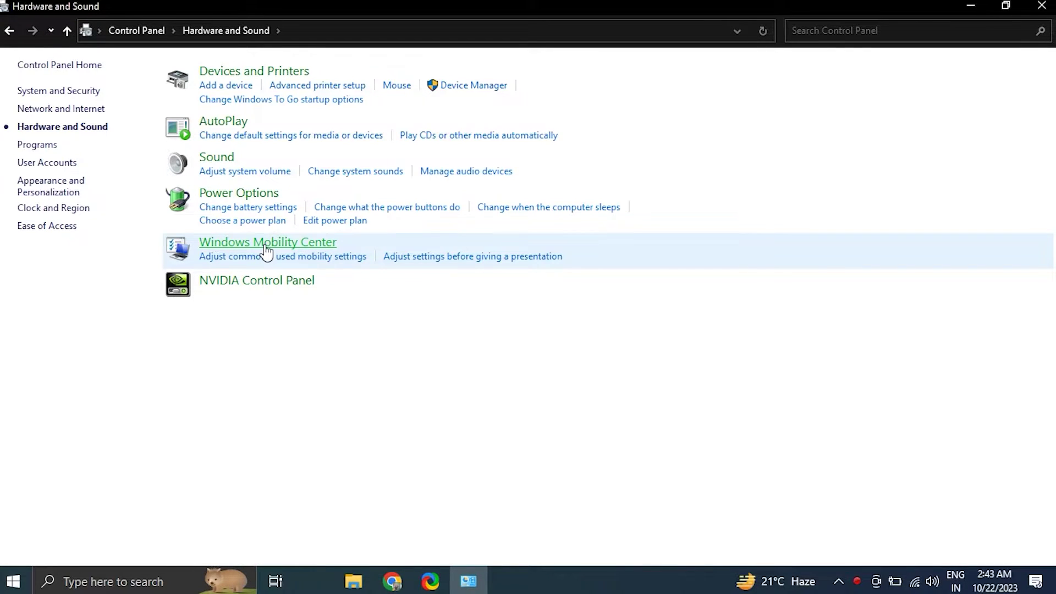
left_click(266, 244)
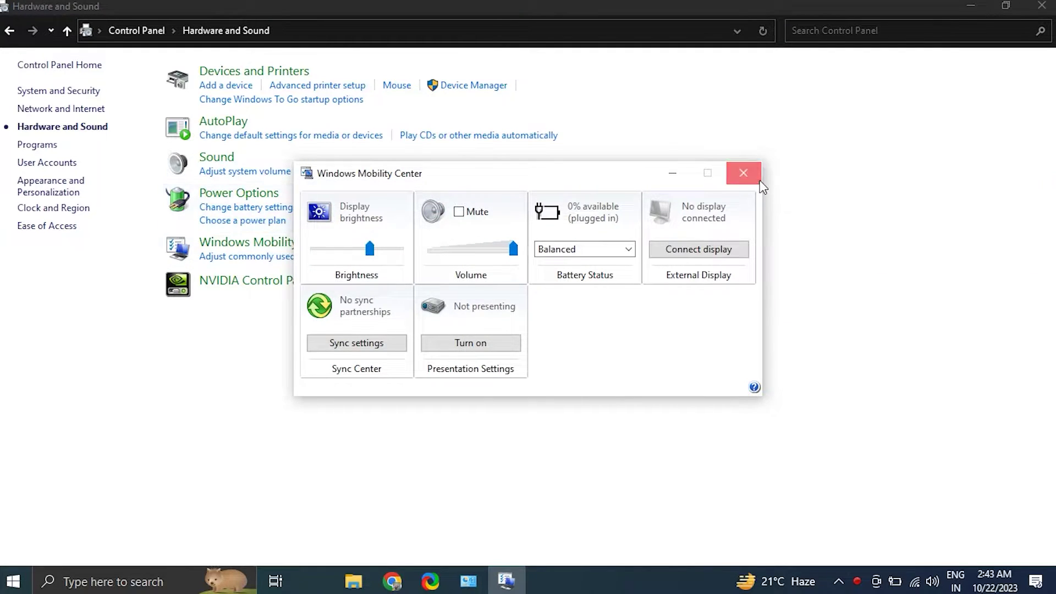
left_click(744, 173)
left_click(1042, 6)
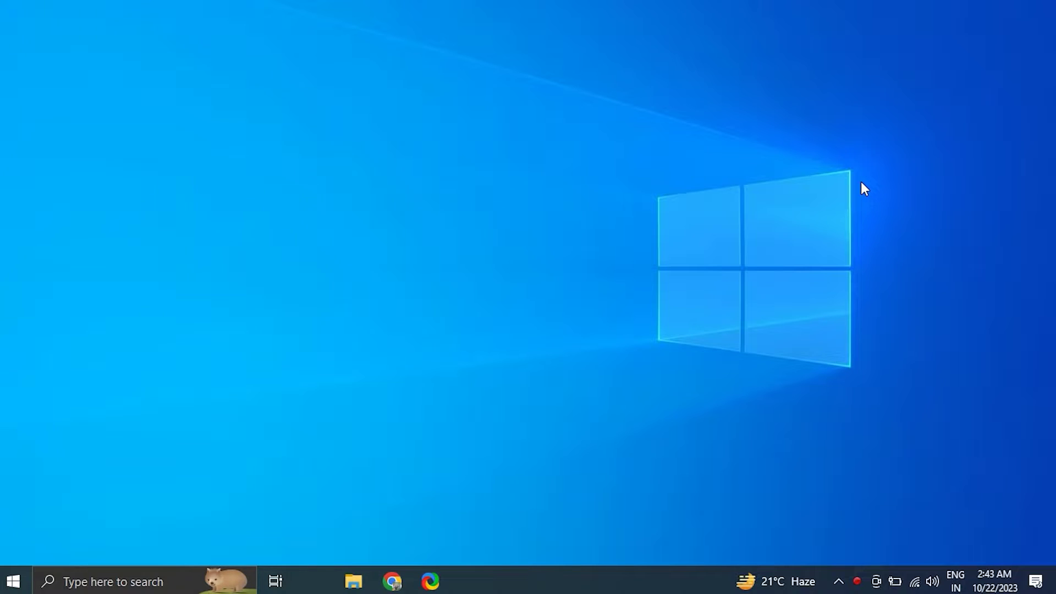
Step: Launch devmgmt.msc and bring up the Standard PS/2 Keyboard's context menu under Keyboards
key("super+r")
type("dev")
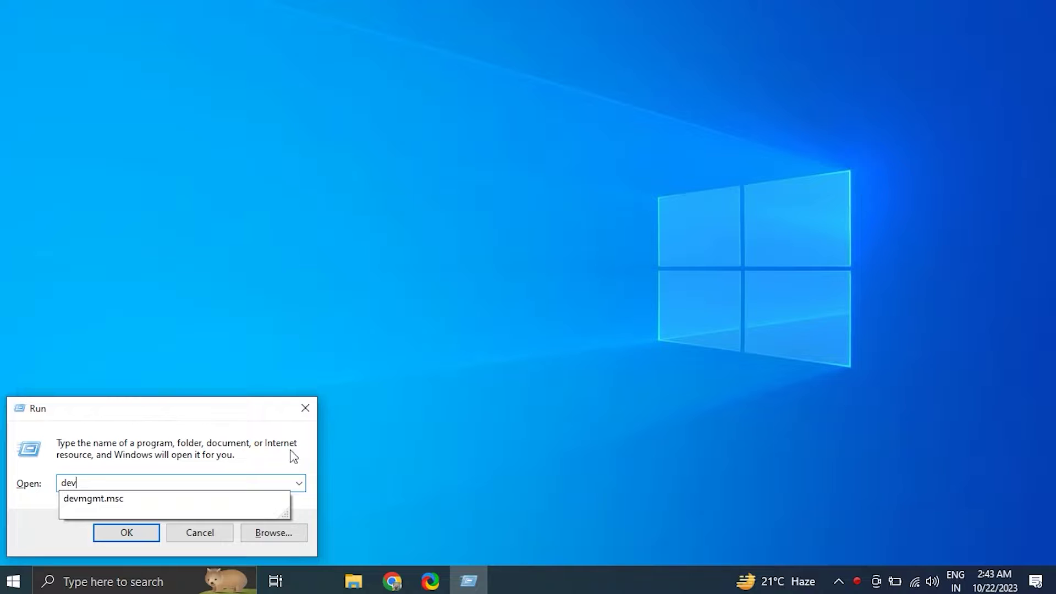
left_click(231, 499)
left_click(151, 530)
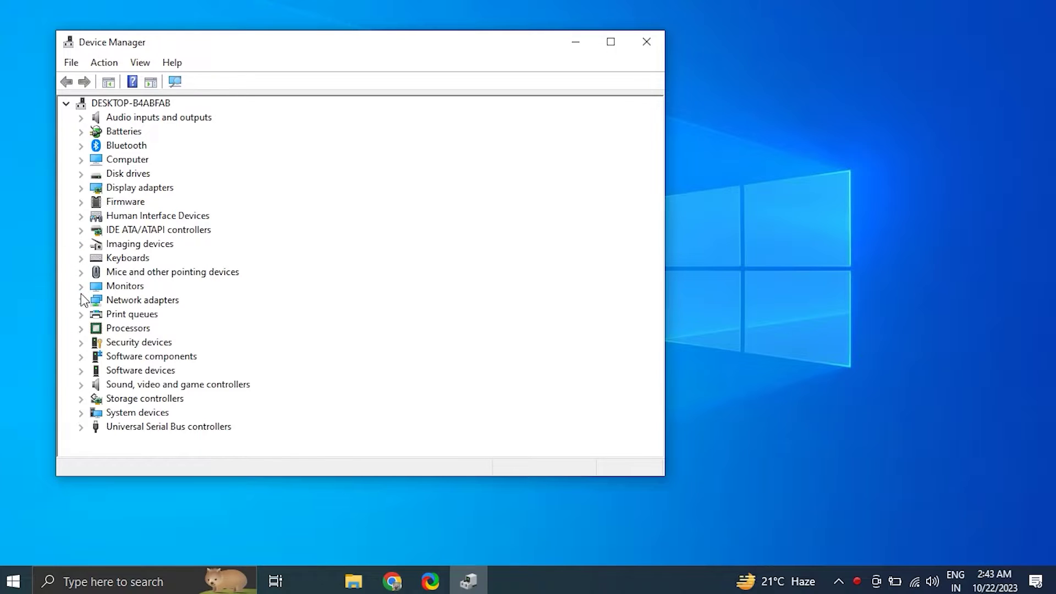
left_click(81, 259)
left_click(169, 275)
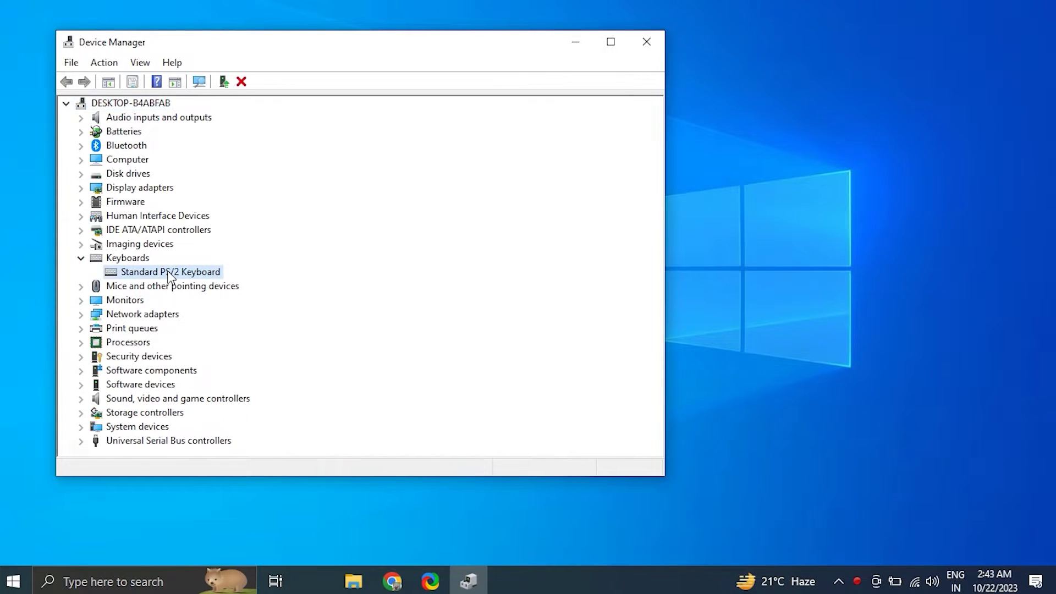
right_click(169, 275)
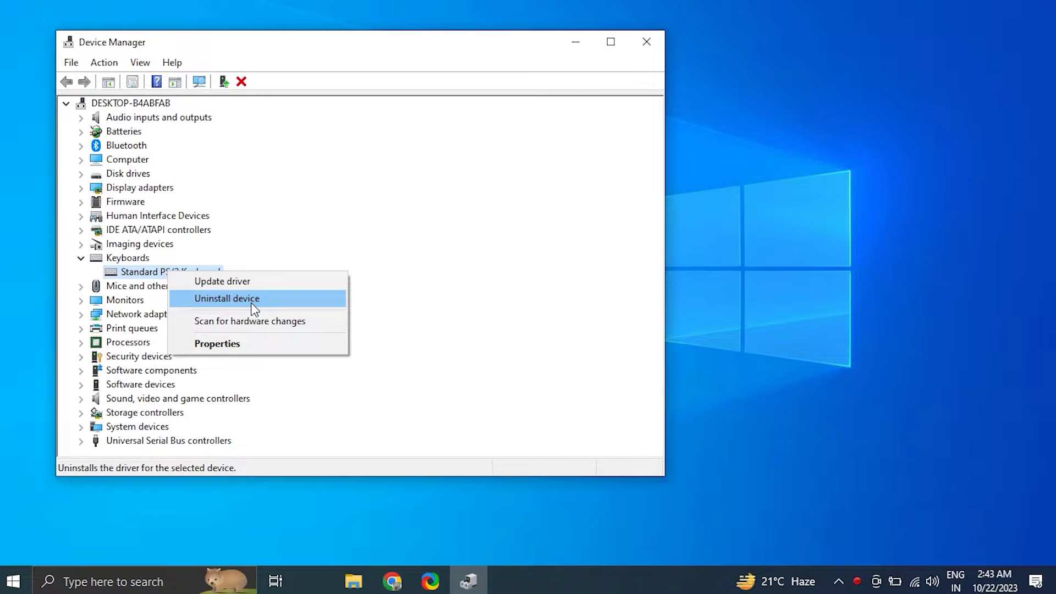
Step: Collapse Keyboards and run Scan for hardware changes from the Action menu
left_click(396, 334)
left_click(82, 259)
left_click(112, 62)
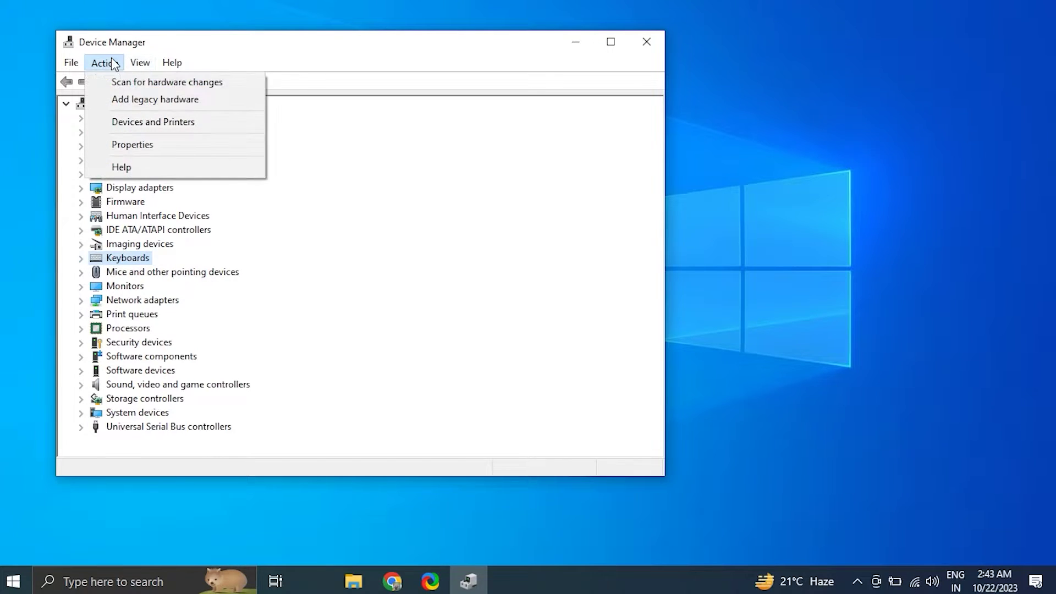
mouse_move(138, 63)
mouse_move(104, 63)
left_click(111, 82)
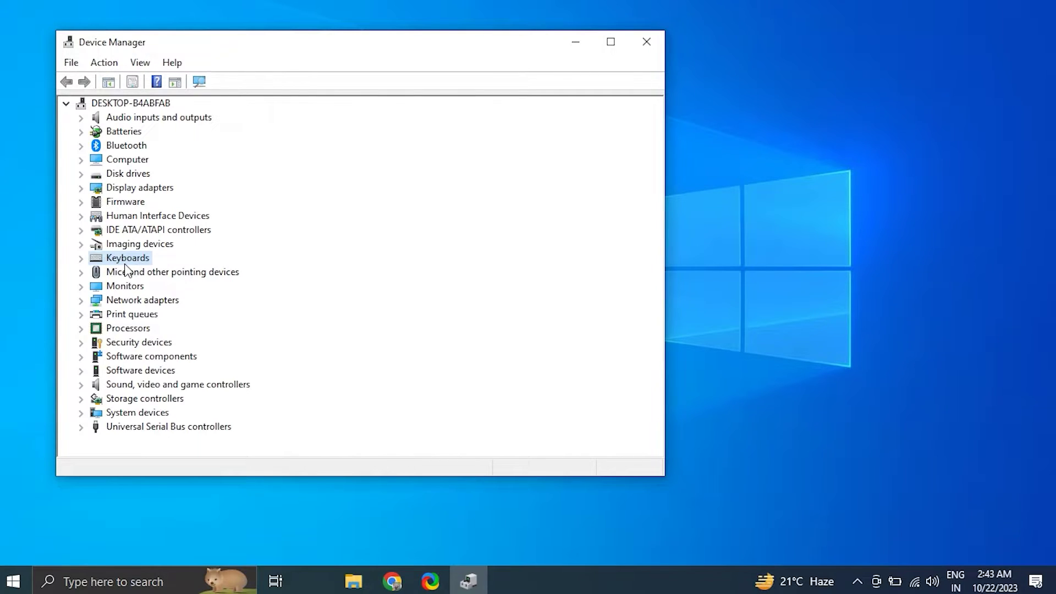
Step: Restart the computer, then rescan for hardware changes from the Keyboards category
left_click(13, 581)
left_click(15, 547)
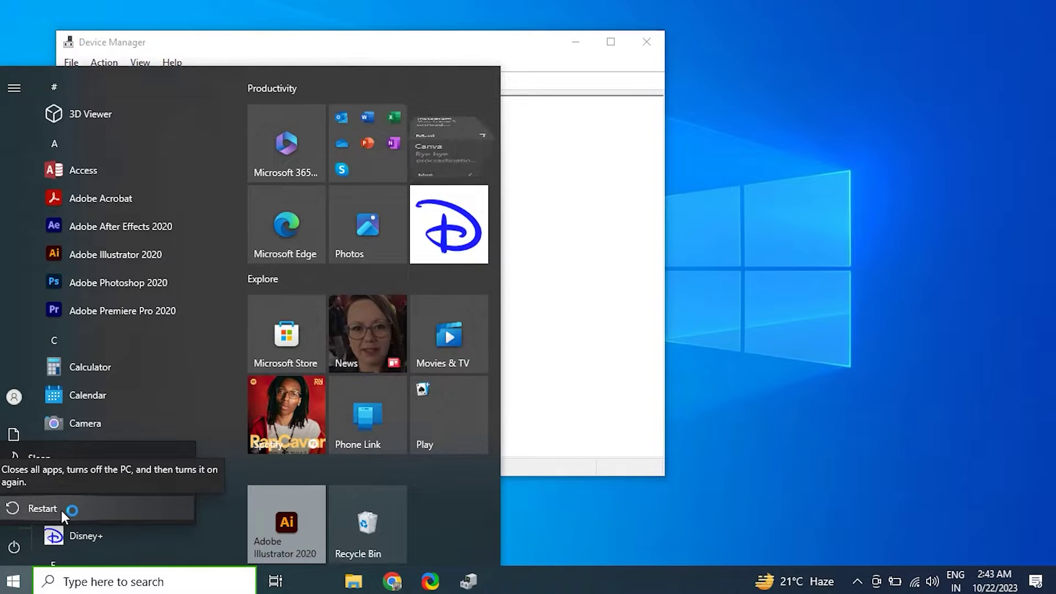
left_click(43, 508)
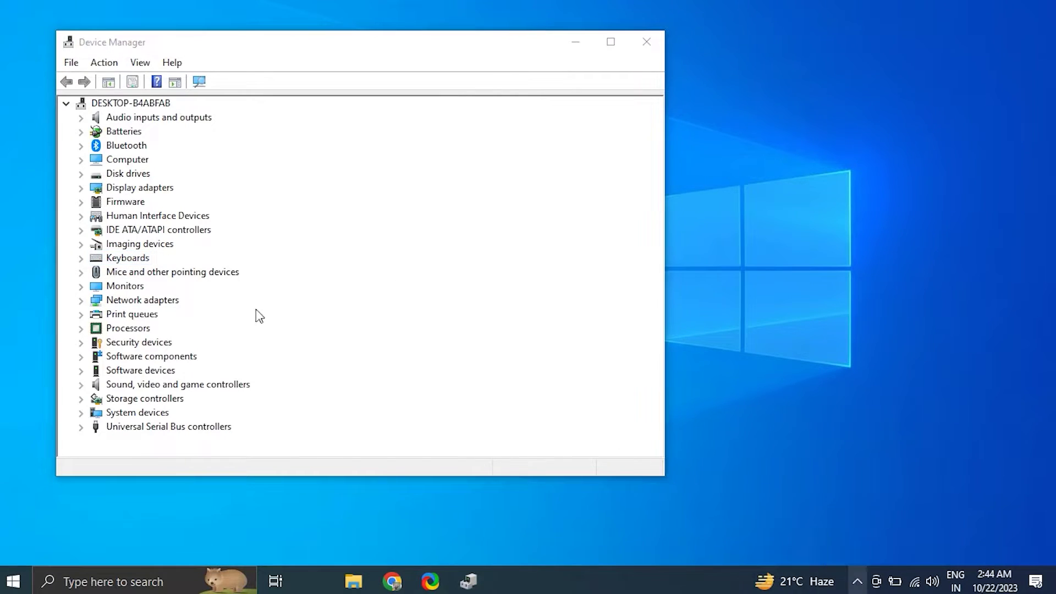
right_click(139, 258)
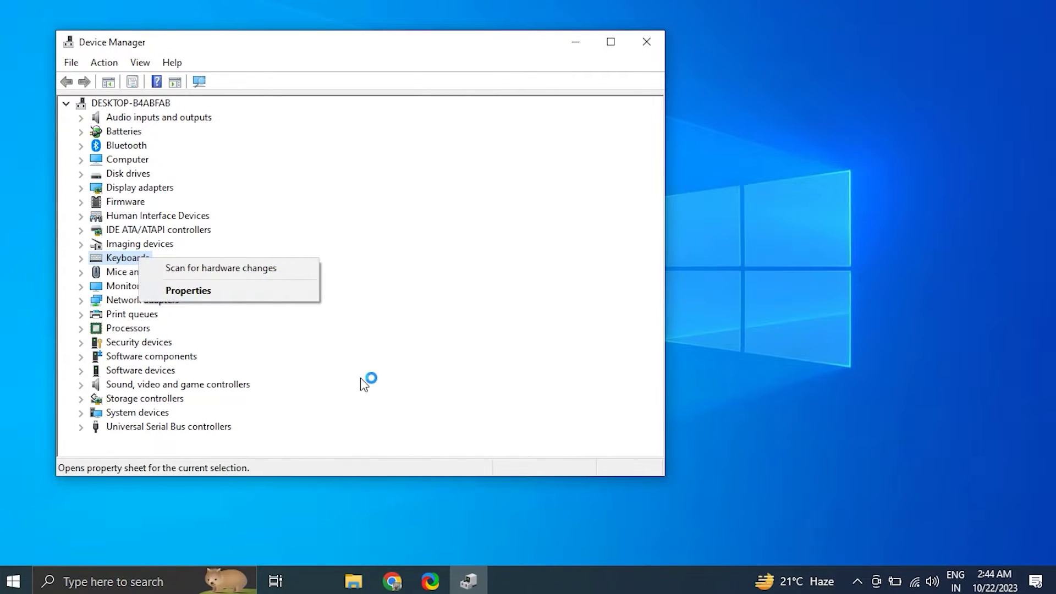
left_click(182, 290)
Step: Search automatically for a Standard PS/2 Keyboard driver update and close the wizard
left_click(81, 258)
left_click(171, 272)
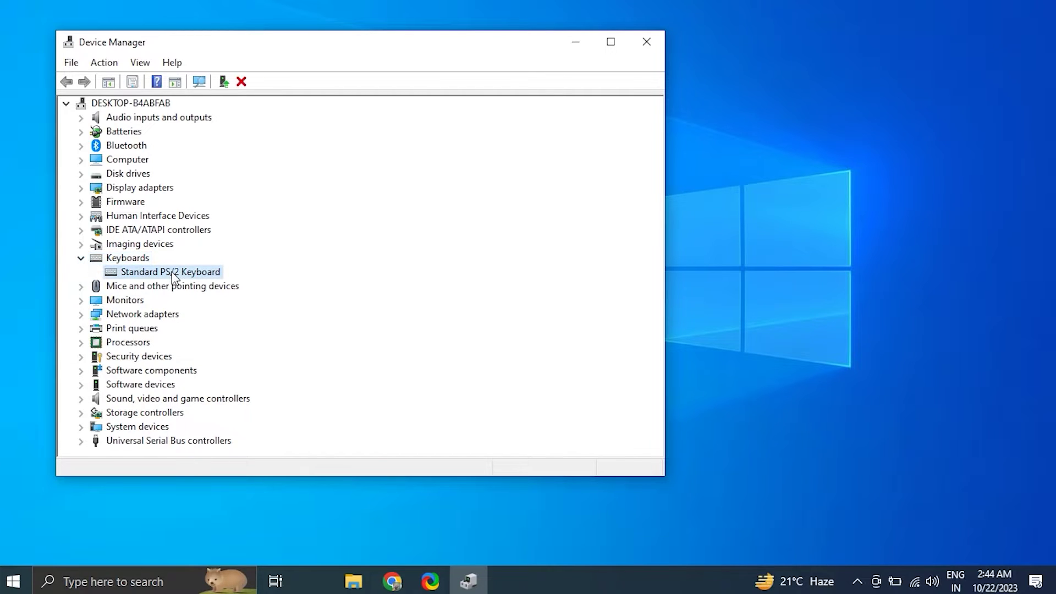
right_click(173, 273)
left_click(242, 281)
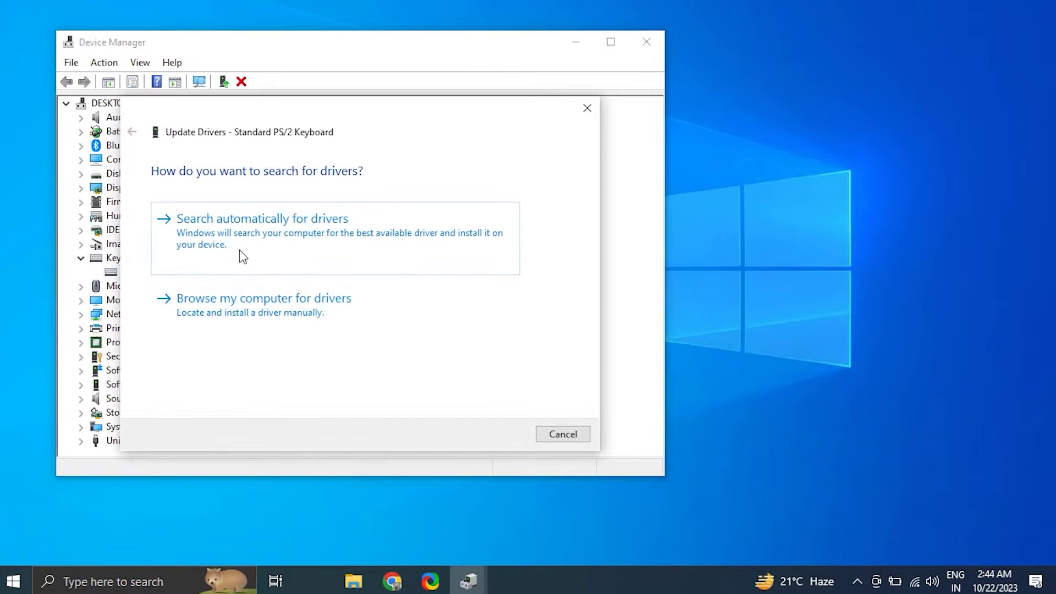
left_click(243, 255)
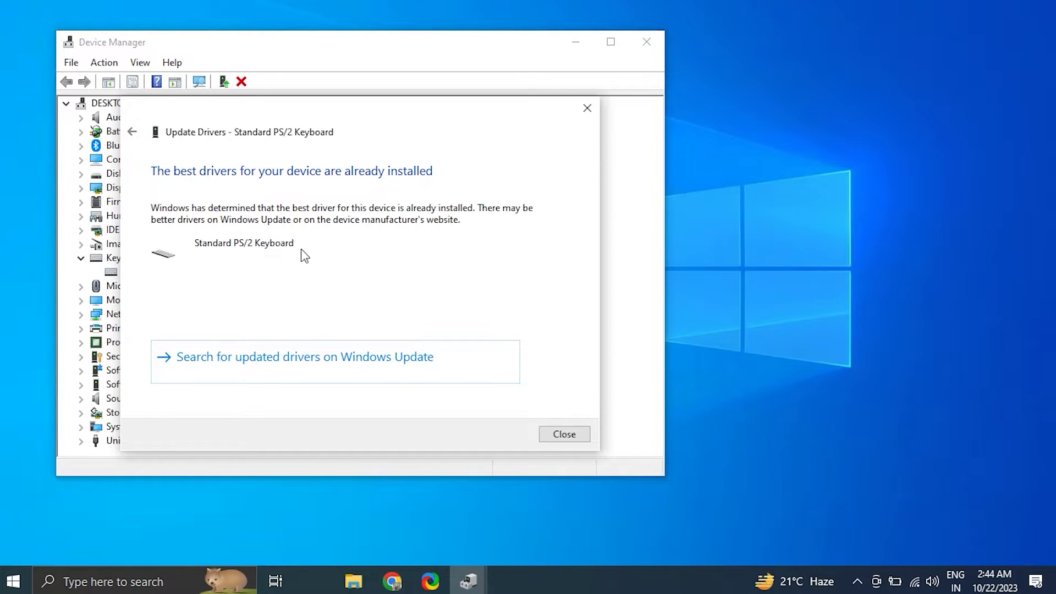
left_click(585, 437)
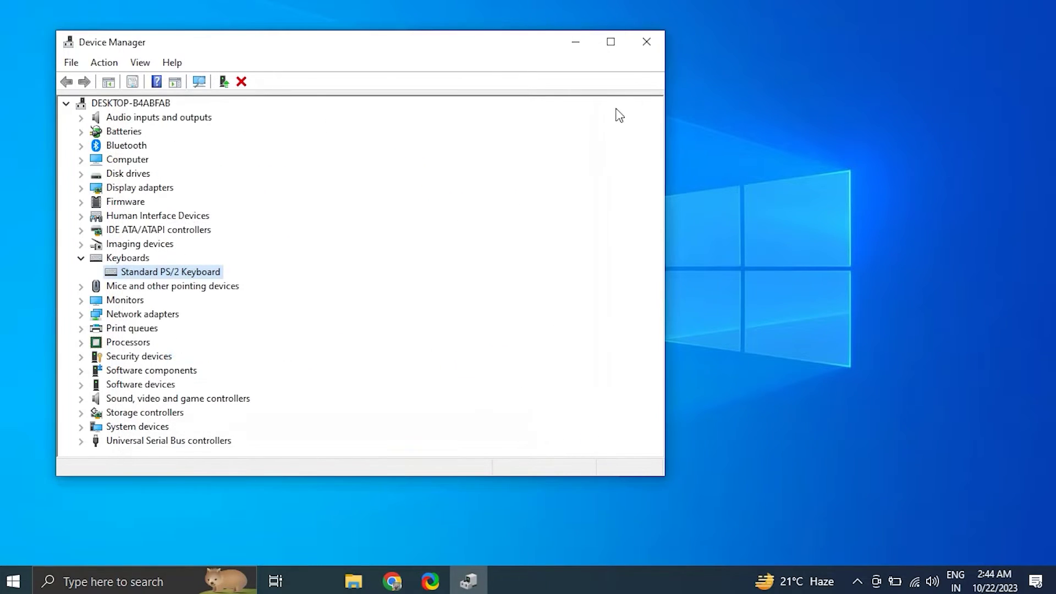
Step: Close Device Manager and open Troubleshoot settings by searching 'tr' in Settings
left_click(647, 42)
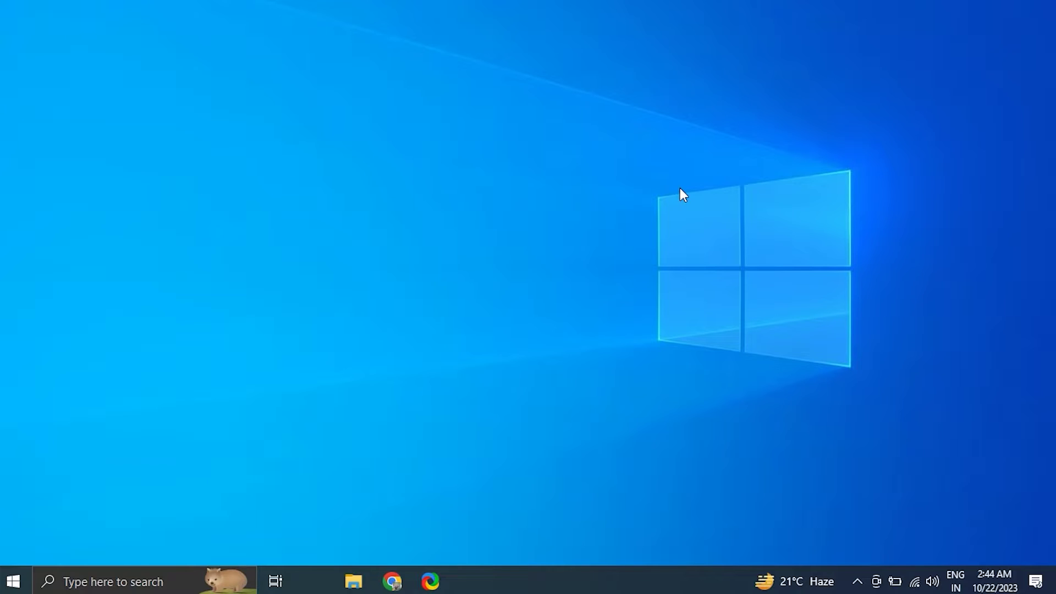
key("super+i")
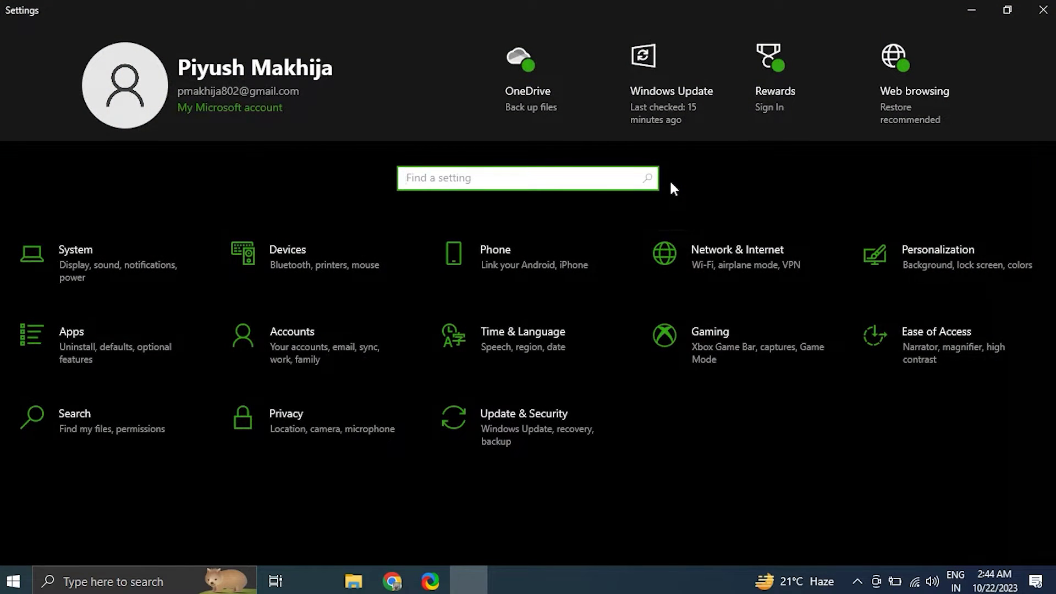
left_click(107, 236)
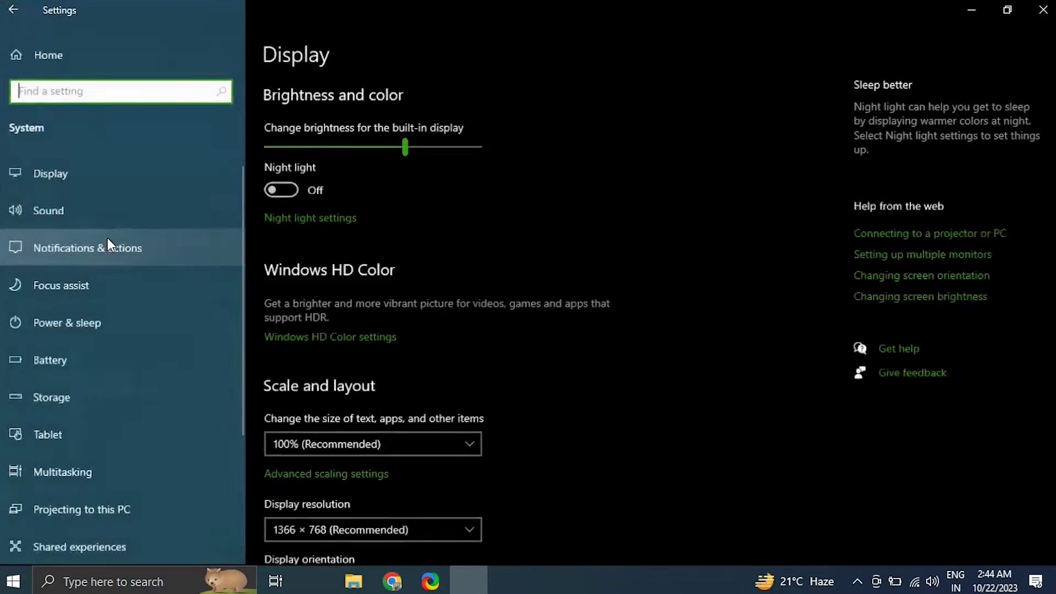
type("tr")
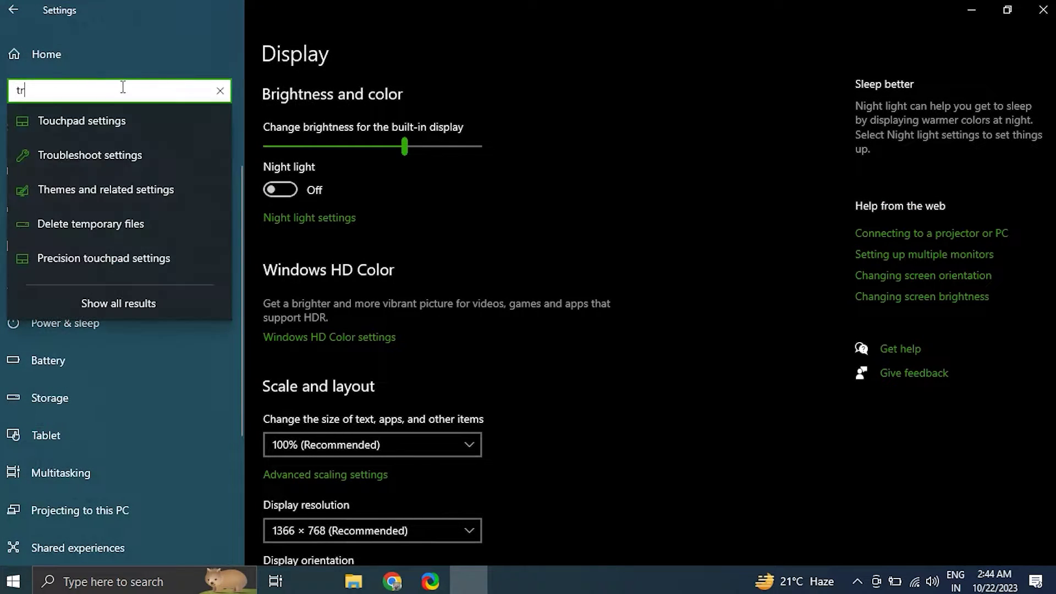
left_click(120, 111)
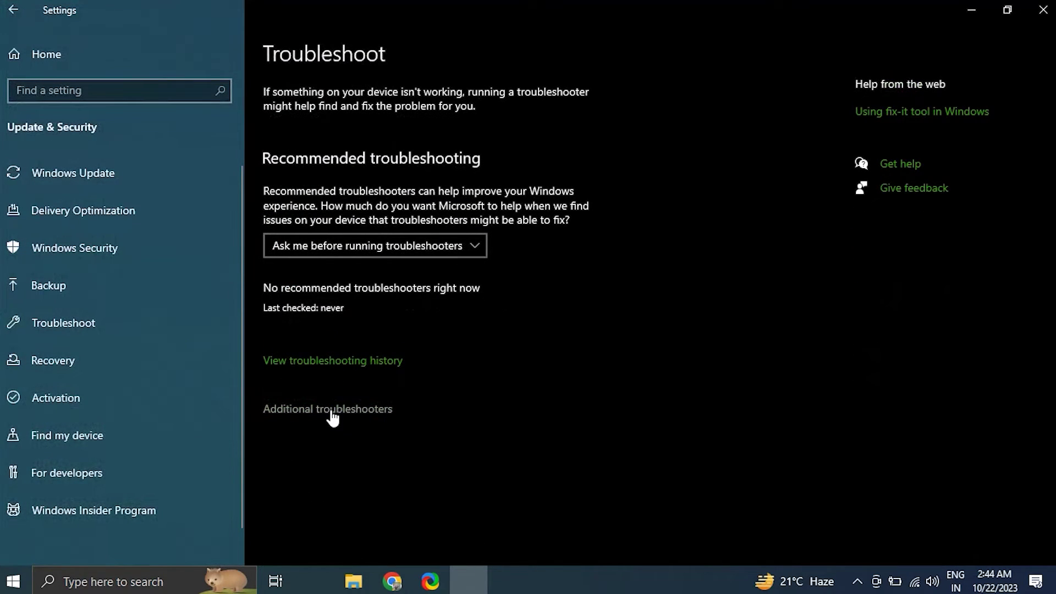
Step: Run the Keyboard troubleshooter from Additional troubleshooters, then cancel it
left_click(352, 408)
scroll(216, 368, "down", 3)
left_click(217, 374)
left_click(289, 443)
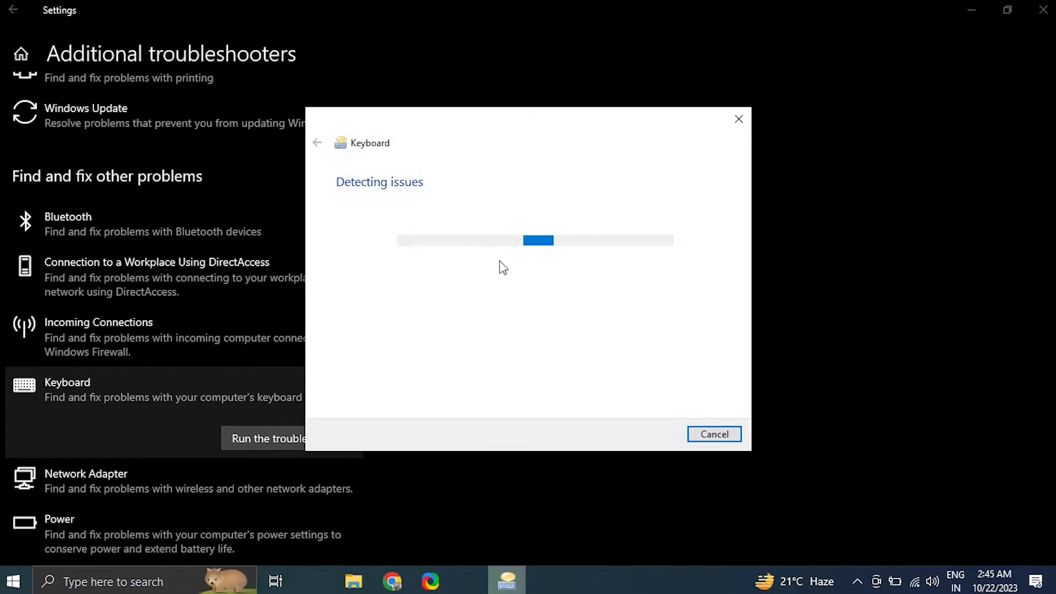
left_click(709, 438)
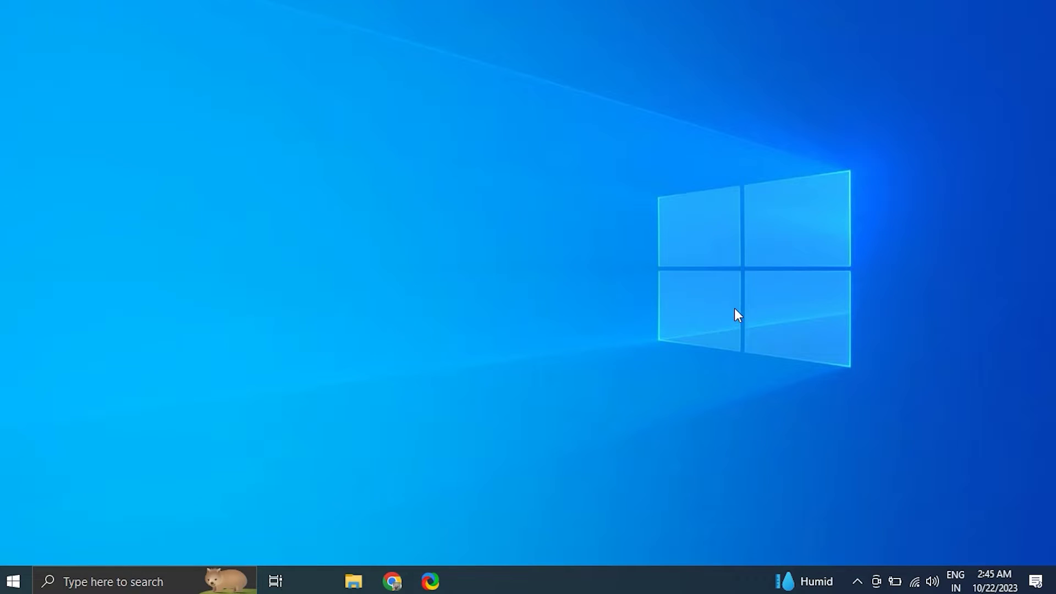
Step: Run msdt.exe -id DeviceDiagnostic, start detecting hardware problems, then close the troubleshooter
key("super+r")
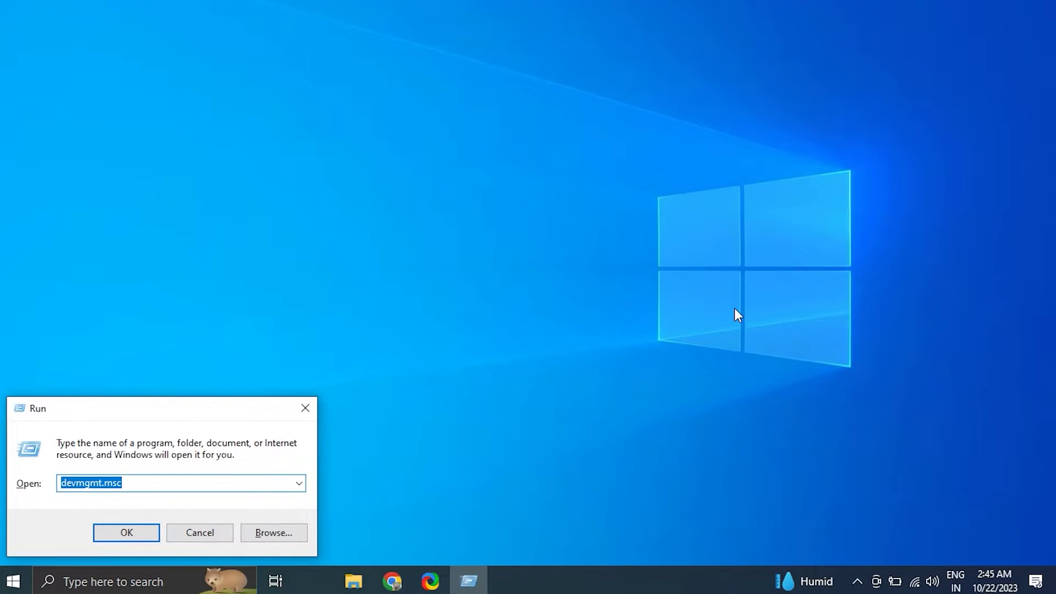
type("ms")
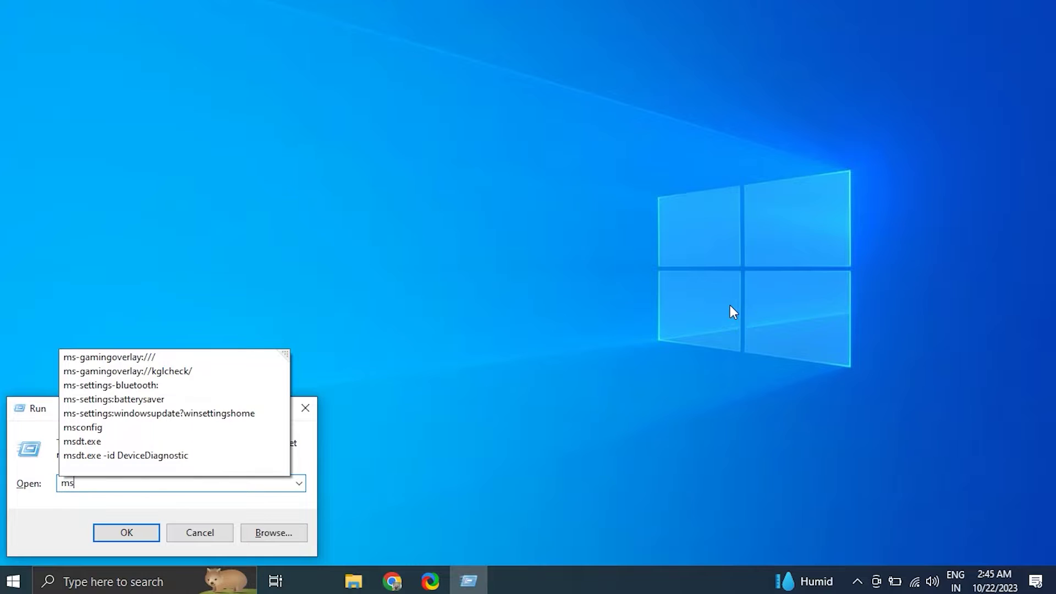
left_click(116, 455)
left_click(113, 527)
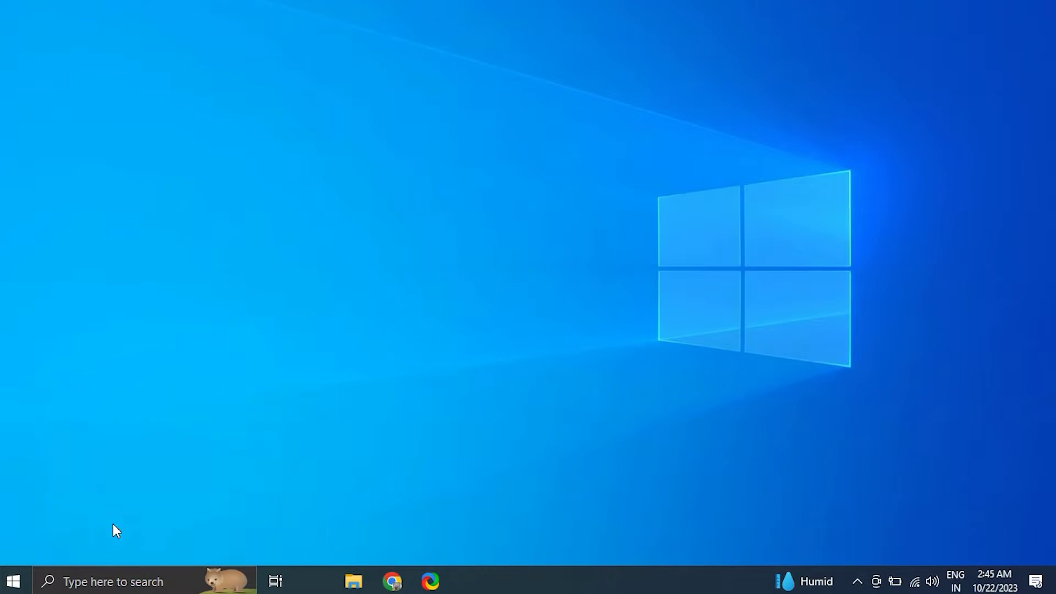
left_click(649, 433)
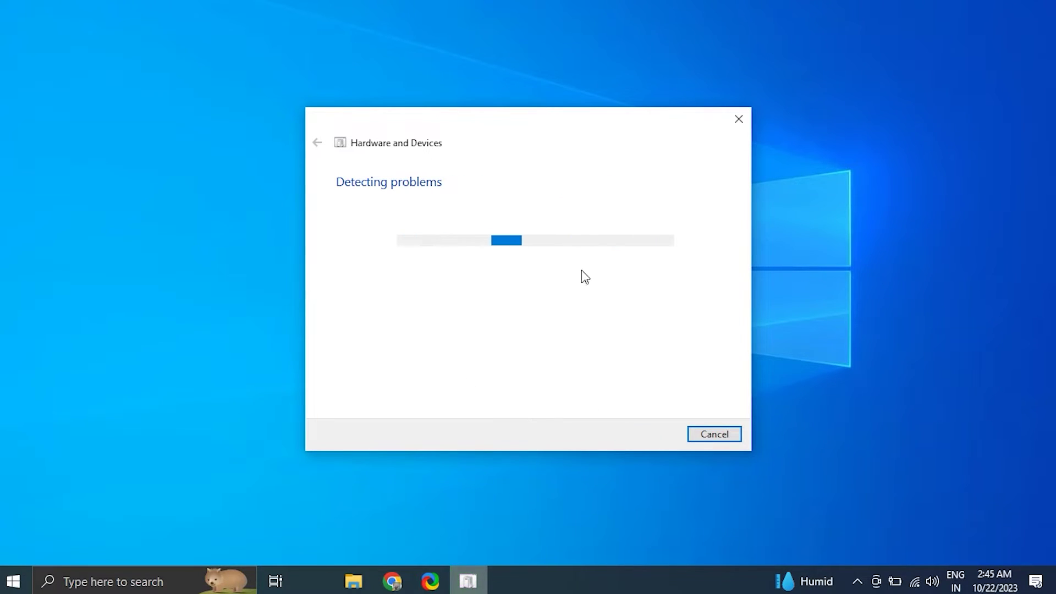
left_click(739, 119)
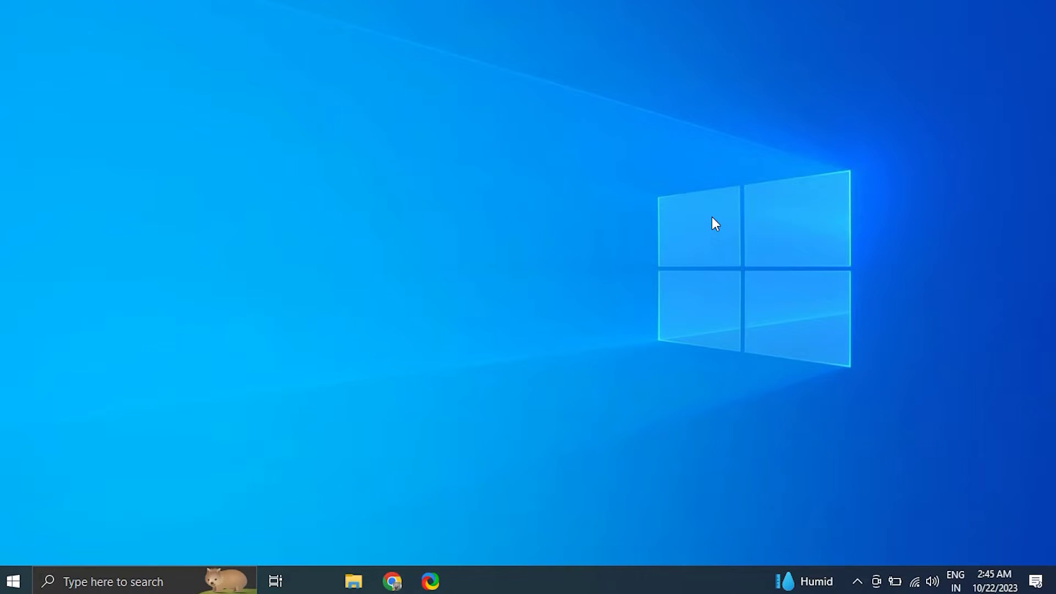
Step: Restart the Windows Explorer process from Task Manager's Processes list
key("ctrl+shift+Escape")
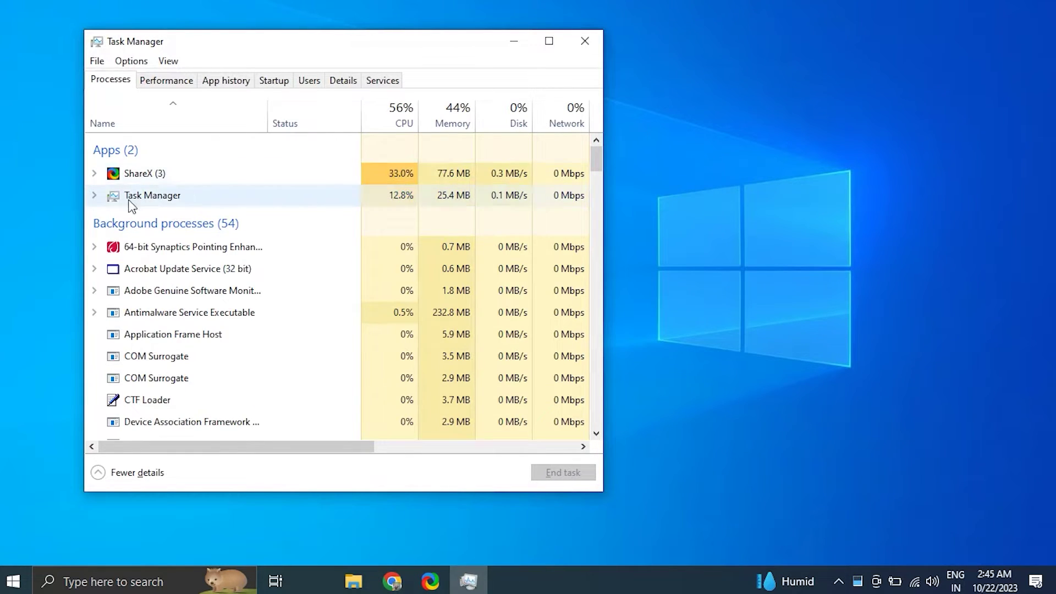
left_click(94, 195)
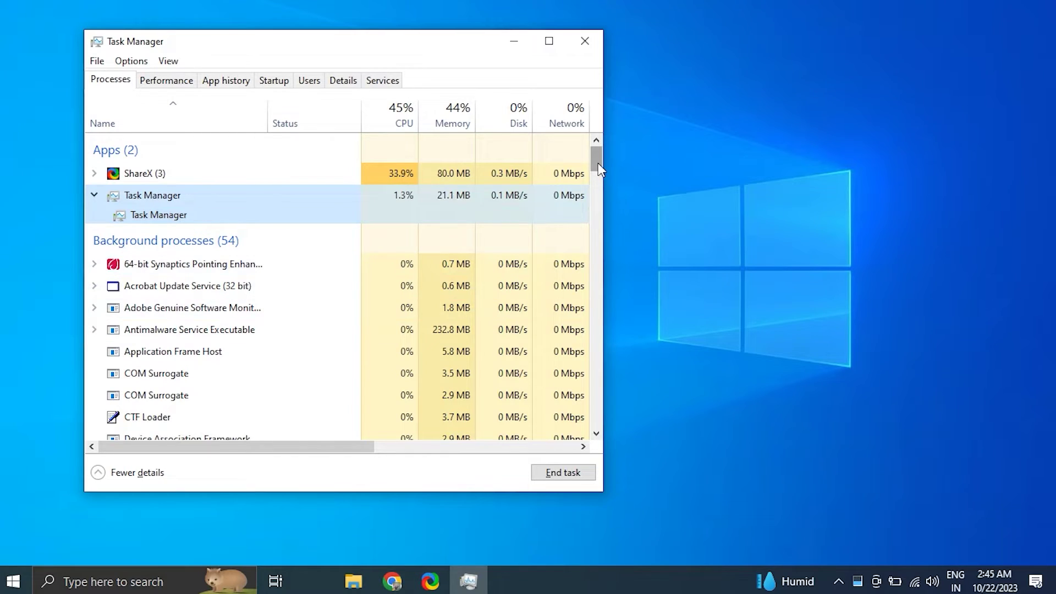
left_click_drag(599, 163, 598, 418)
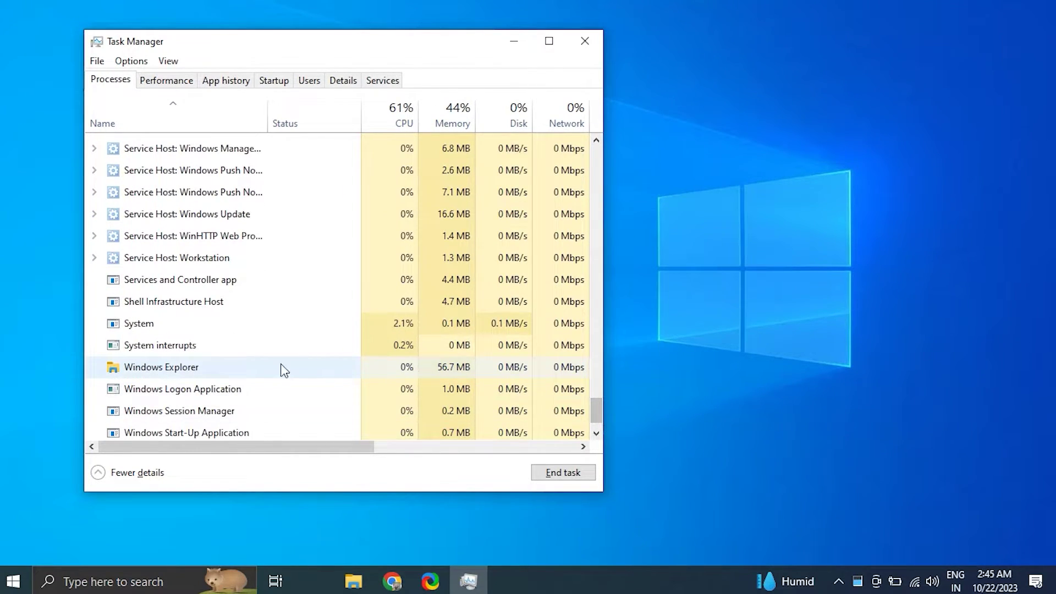
left_click(188, 368)
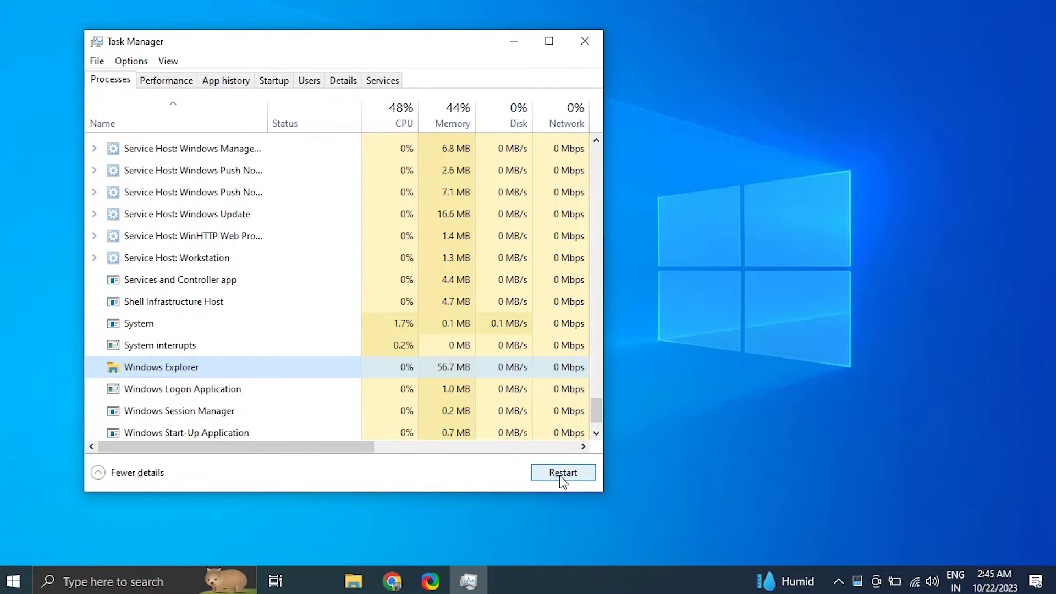
left_click(586, 43)
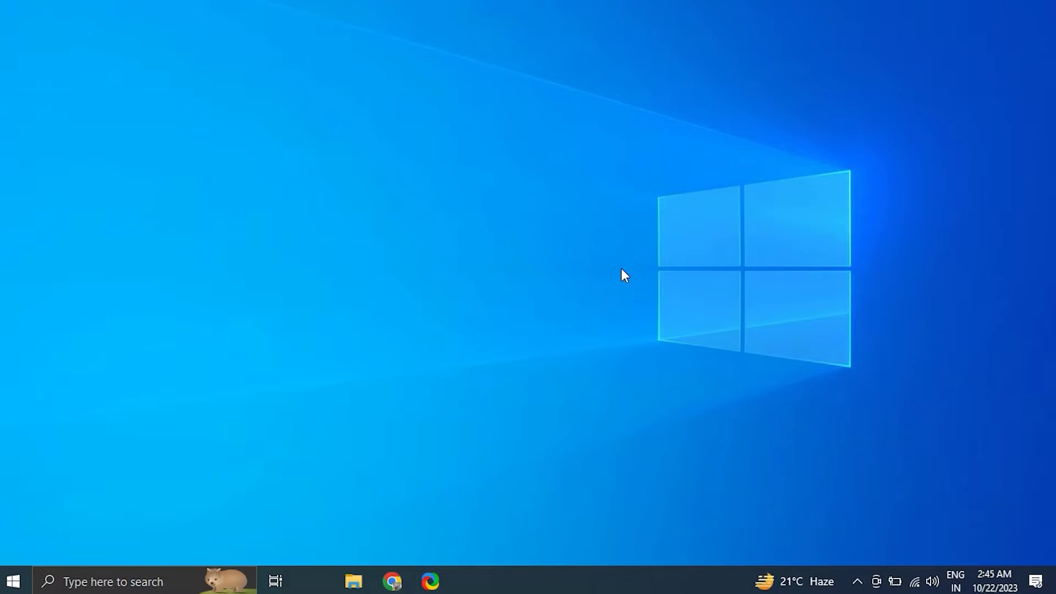
Step: Check for updates on the Windows Update page, then close Settings
key("super+i")
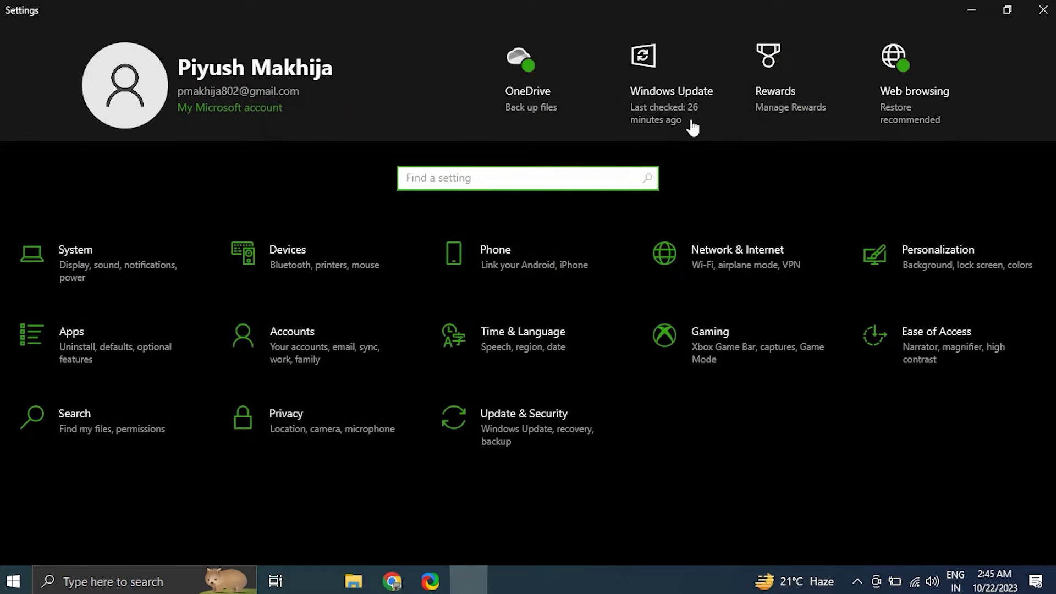
left_click(673, 59)
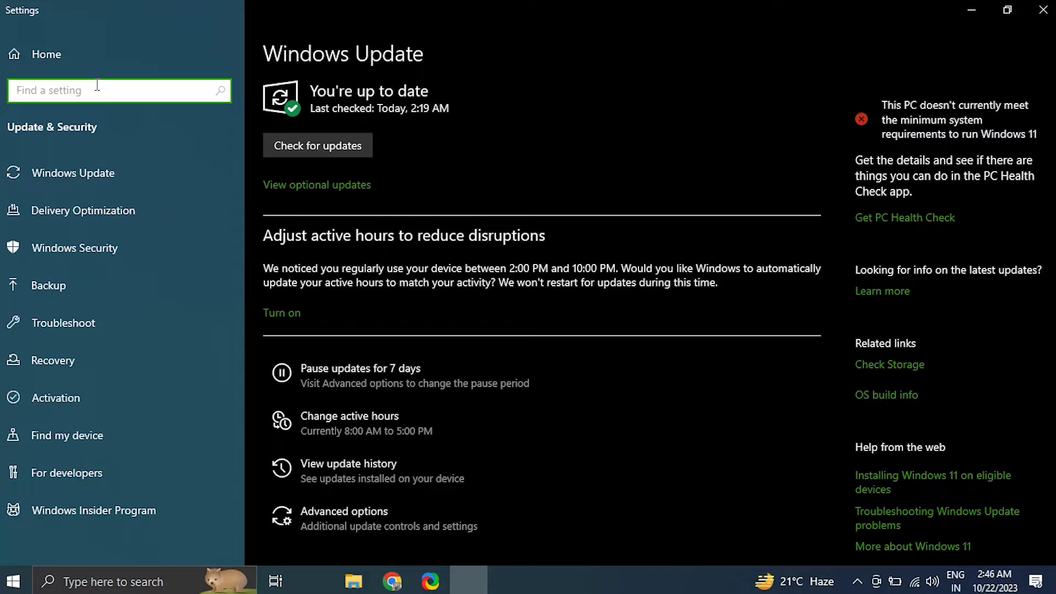
left_click(347, 149)
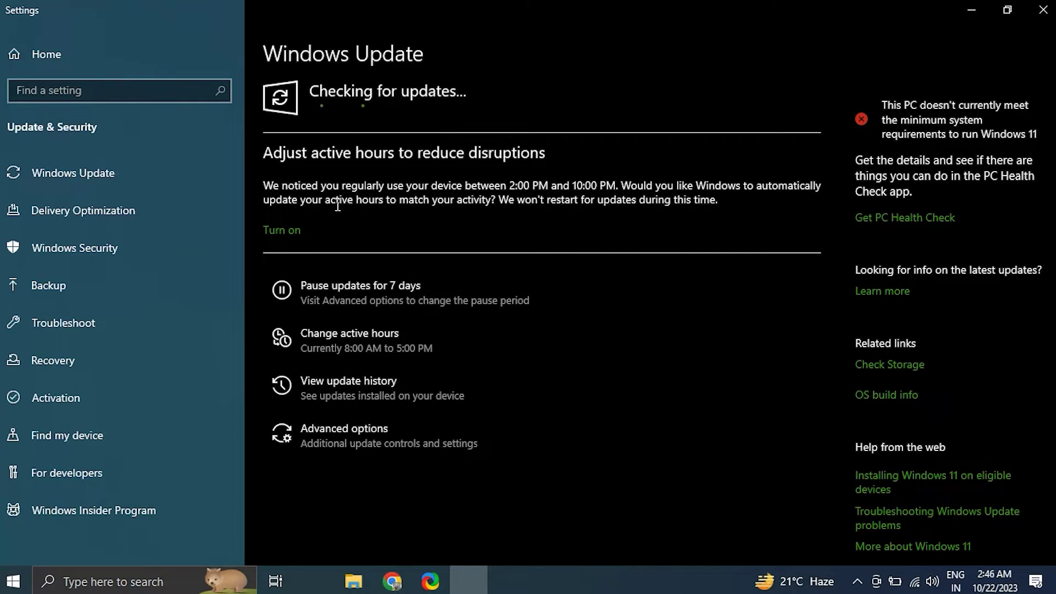
left_click(1043, 10)
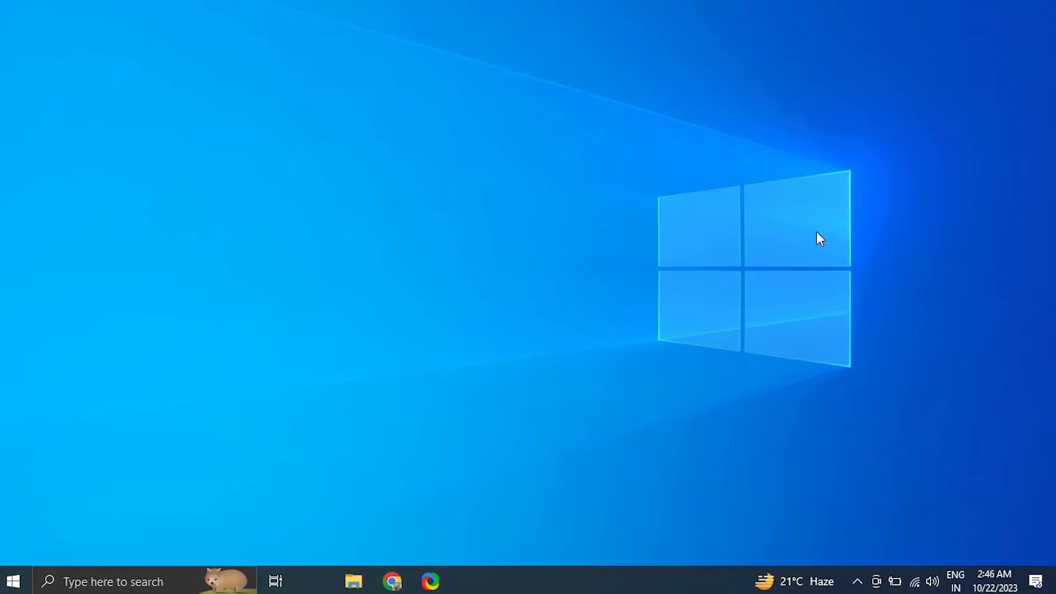
Step: Launch msconfig, tick Hide all Microsoft services on the Services tab, and switch to Startup
key("super+r")
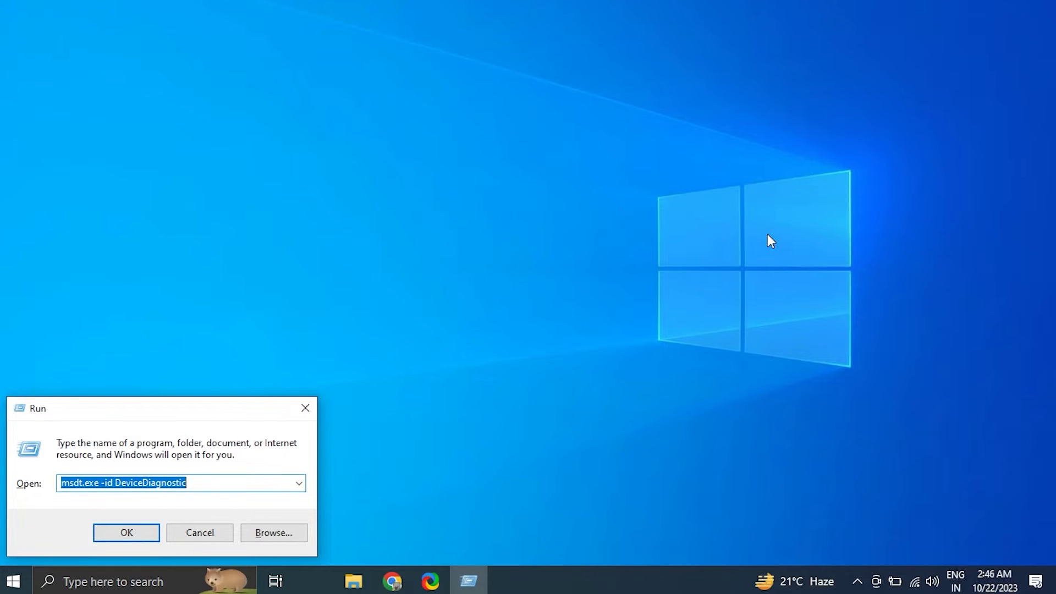
type("msco")
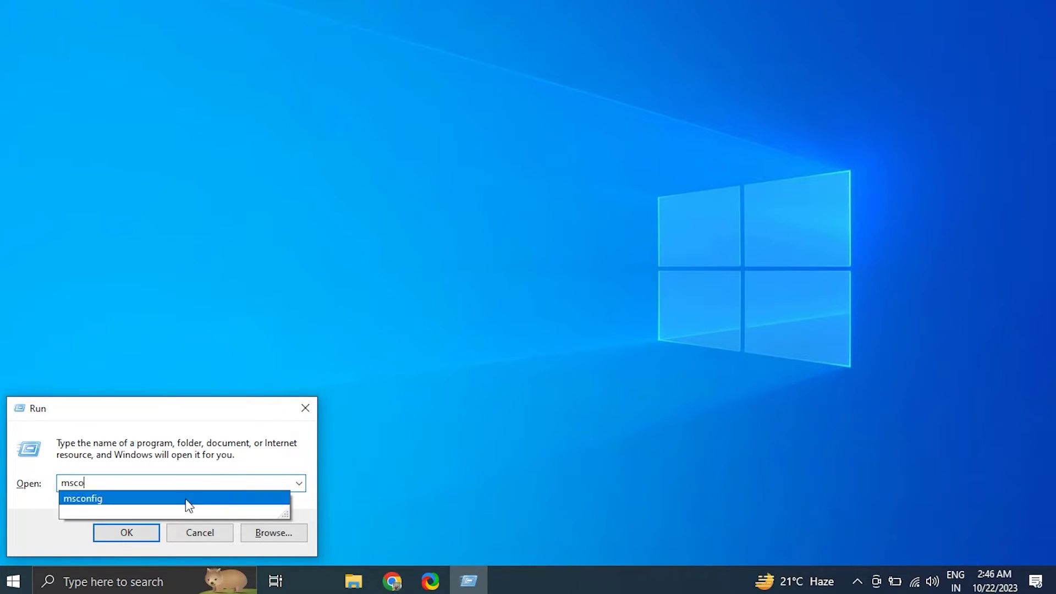
left_click(171, 500)
left_click(130, 535)
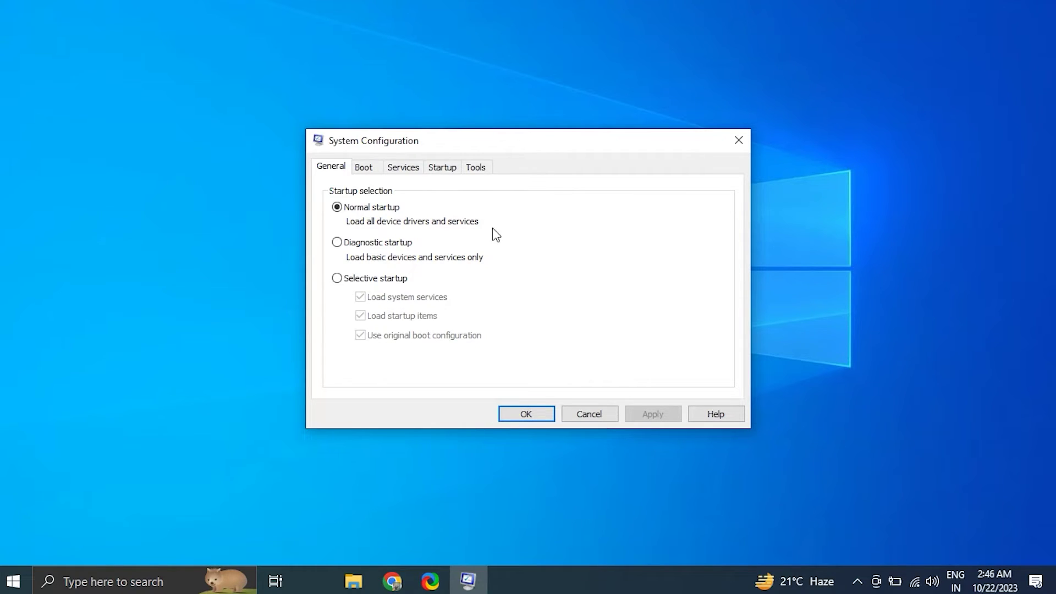
left_click(407, 168)
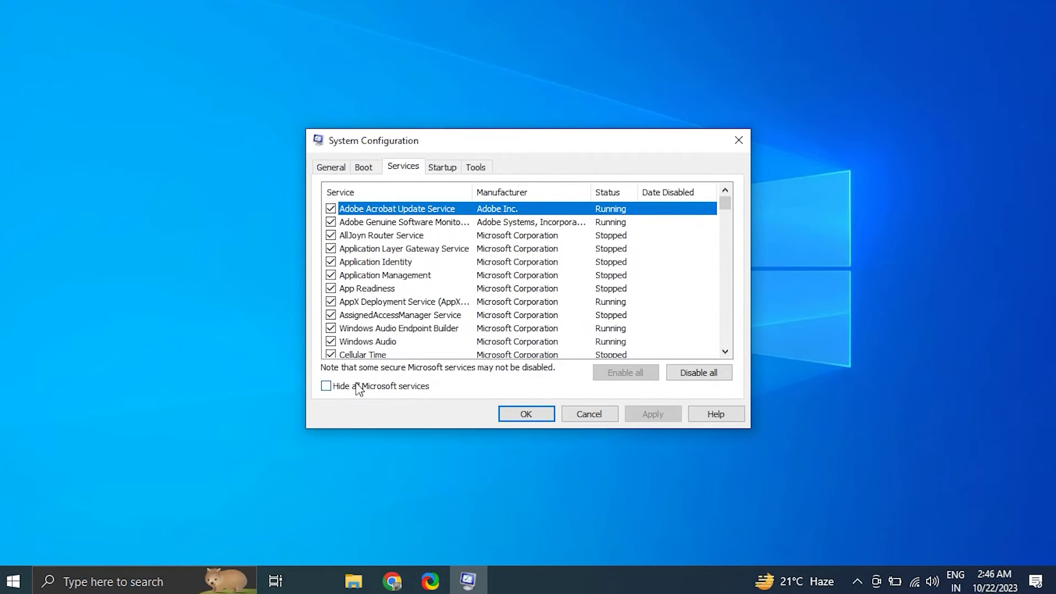
left_click(327, 386)
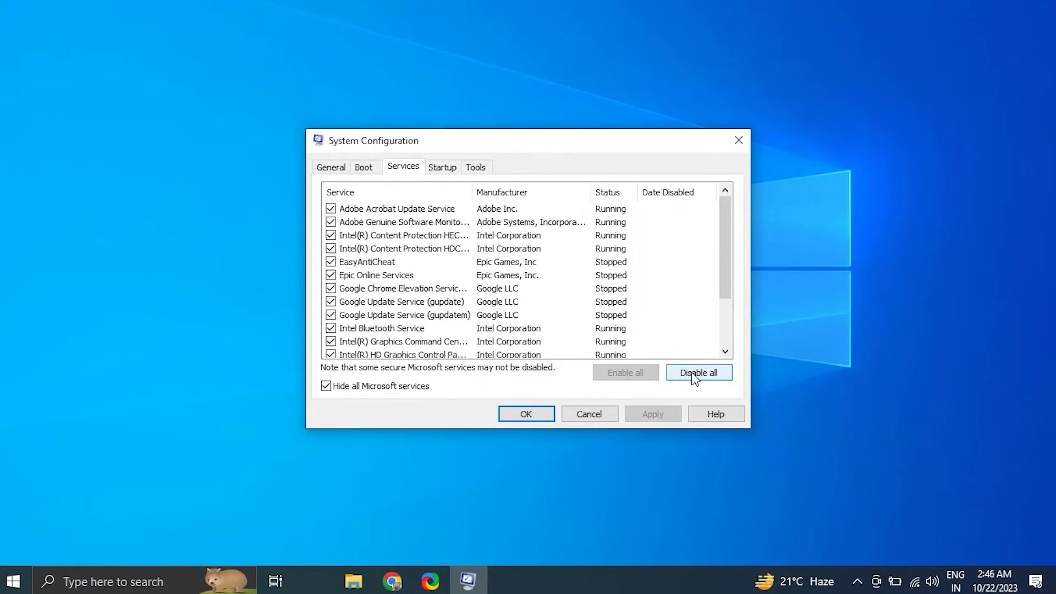
left_click(443, 166)
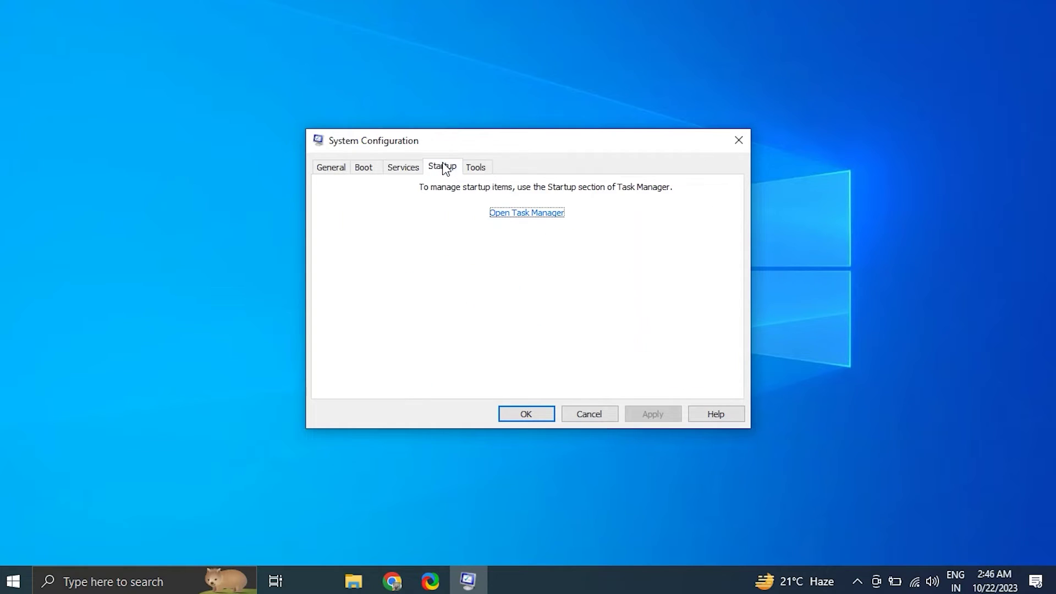
Step: Select ShareX in Task Manager's startup apps, then close System Configuration and Task Manager
left_click(521, 213)
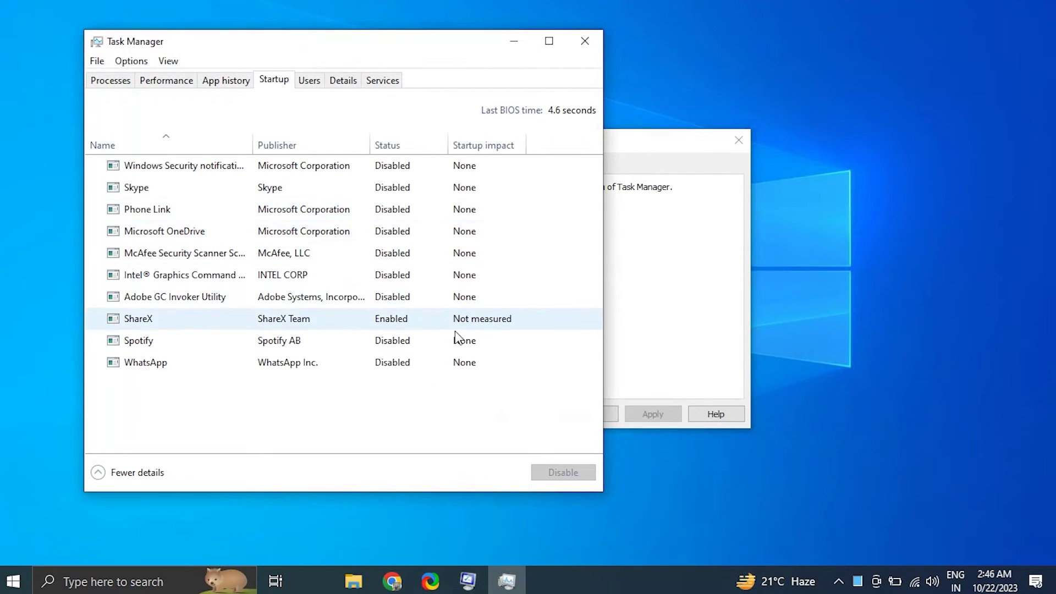
left_click(409, 326)
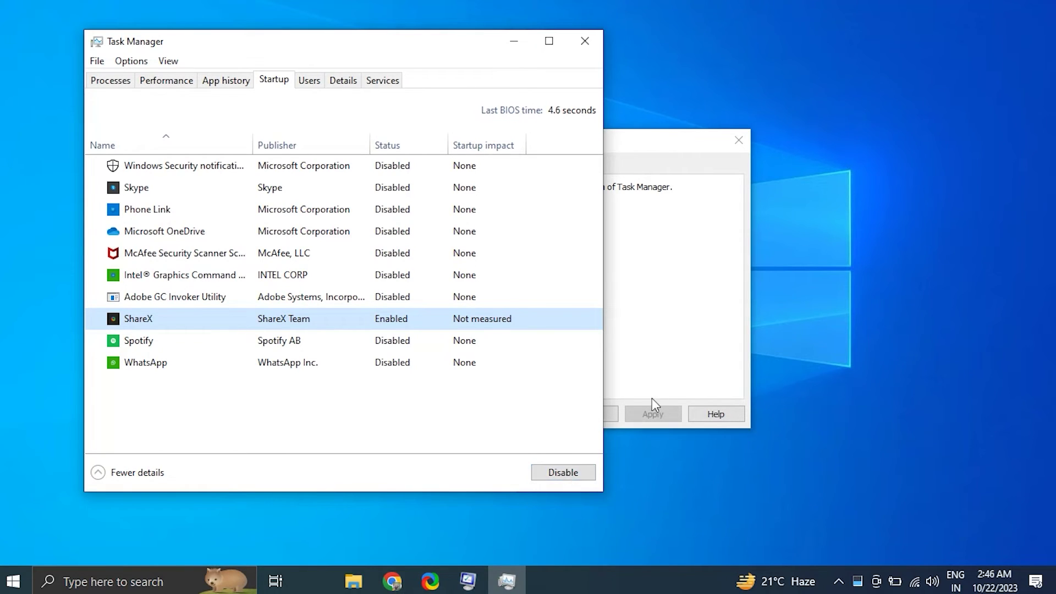
left_click(697, 354)
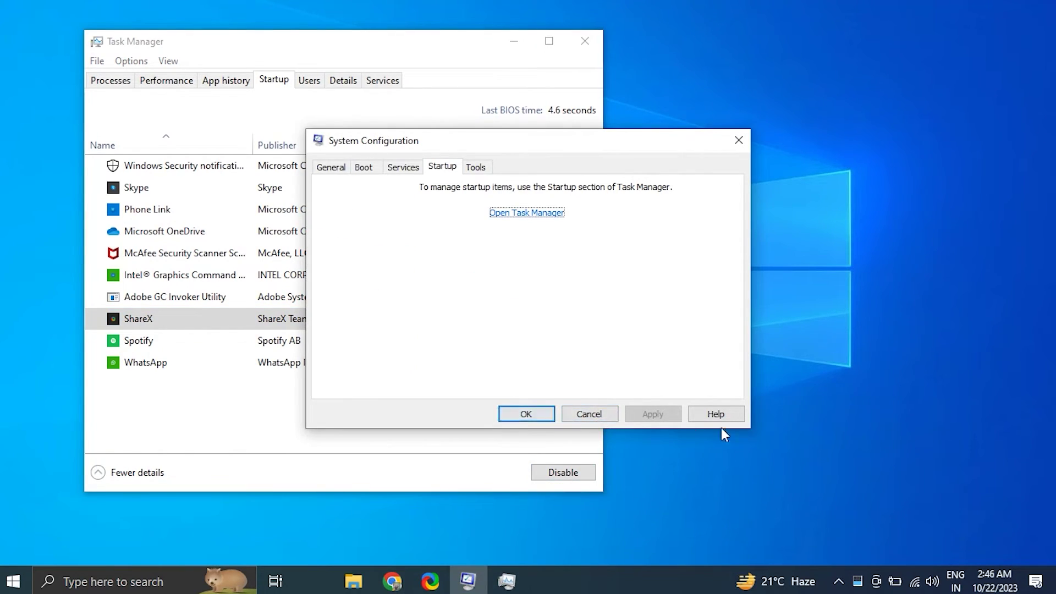
left_click(752, 151)
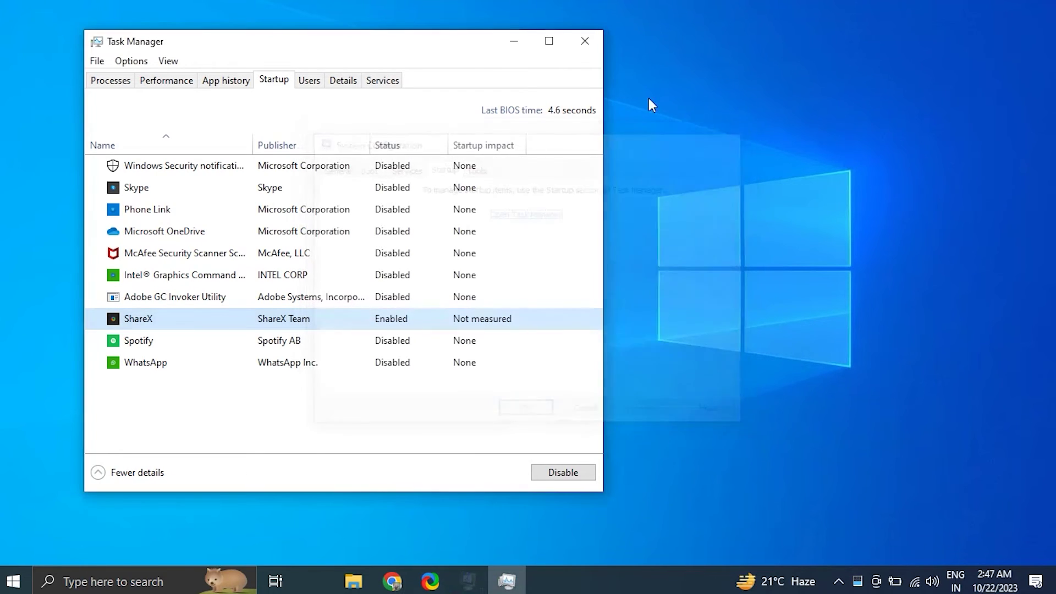
left_click(585, 40)
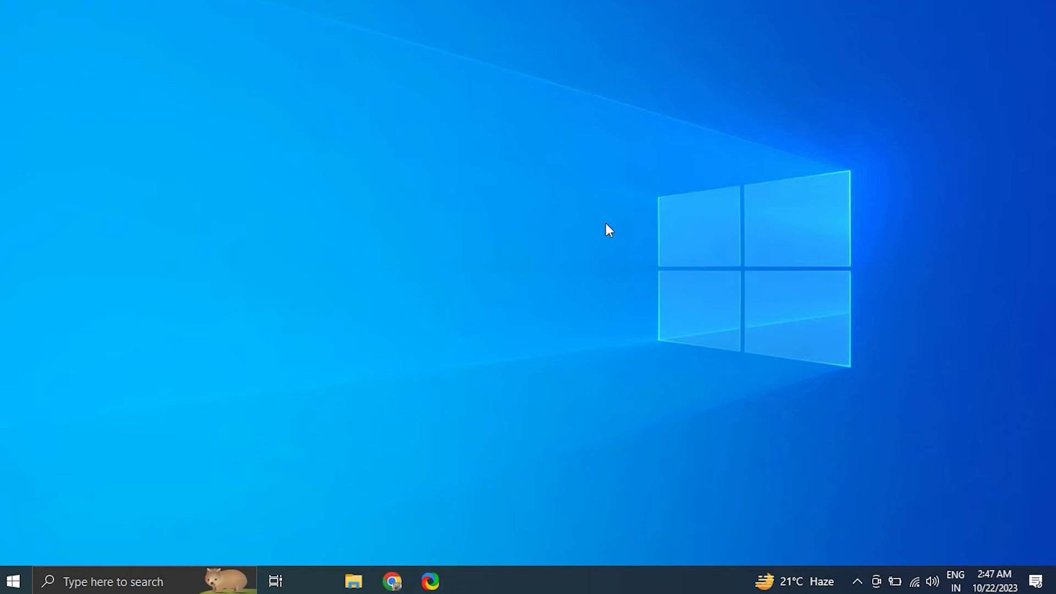
key("alt+shift")
key("ctrl+shift+Escape")
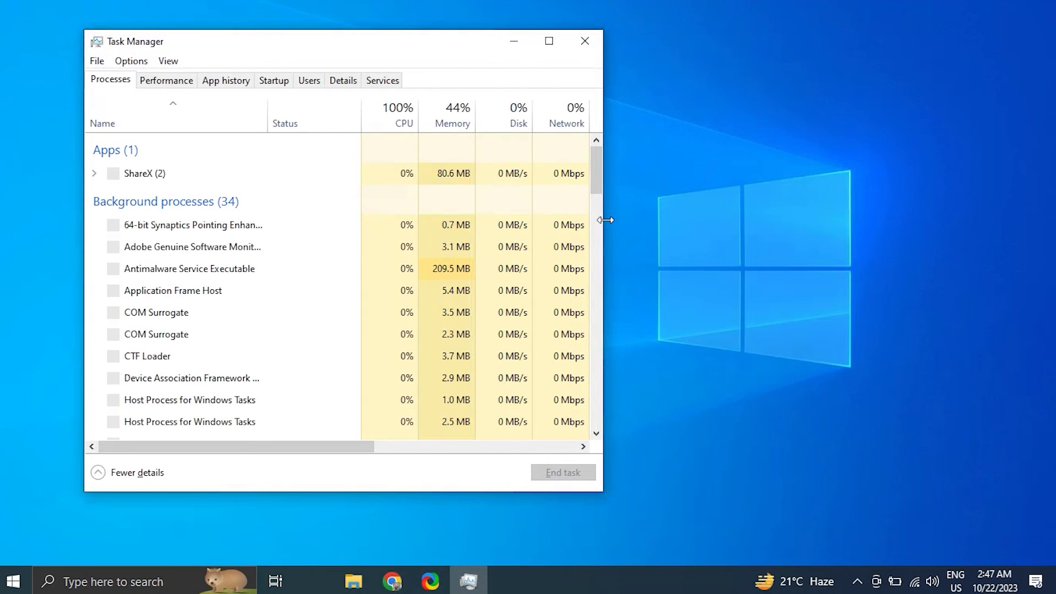
left_click(280, 83)
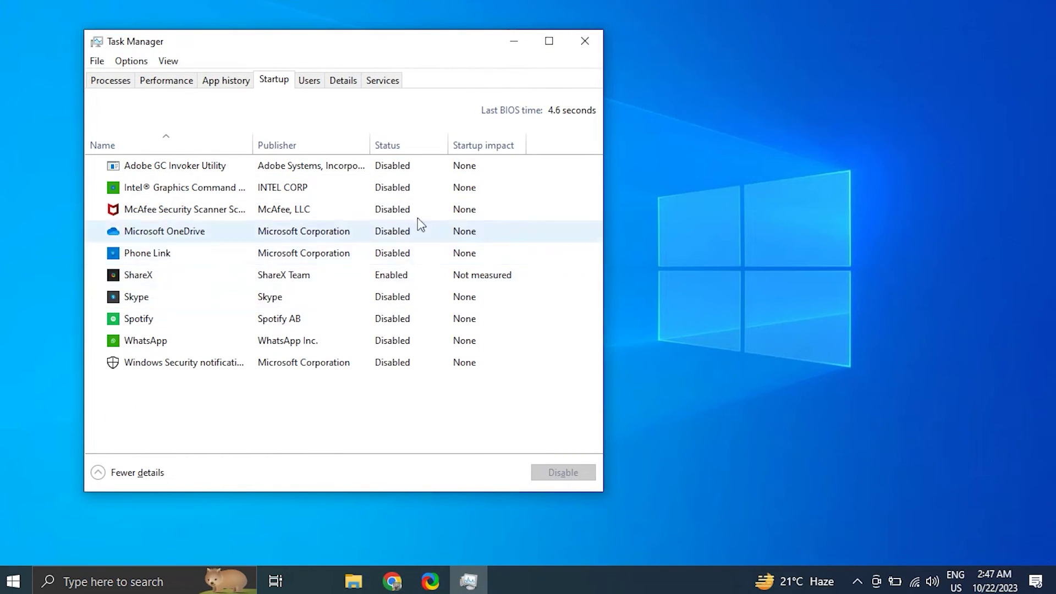
left_click(418, 281)
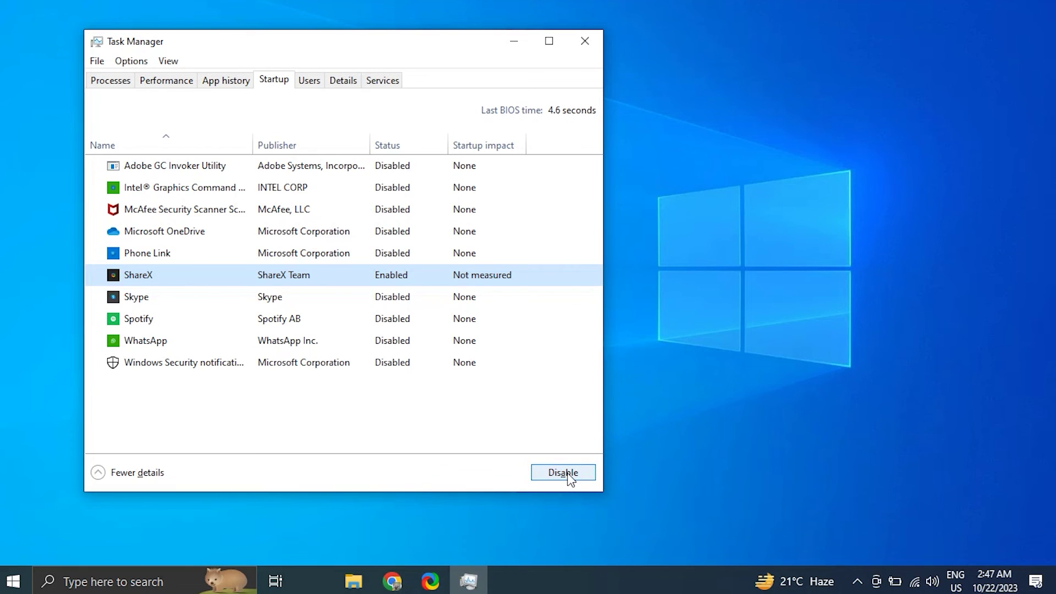
left_click(585, 41)
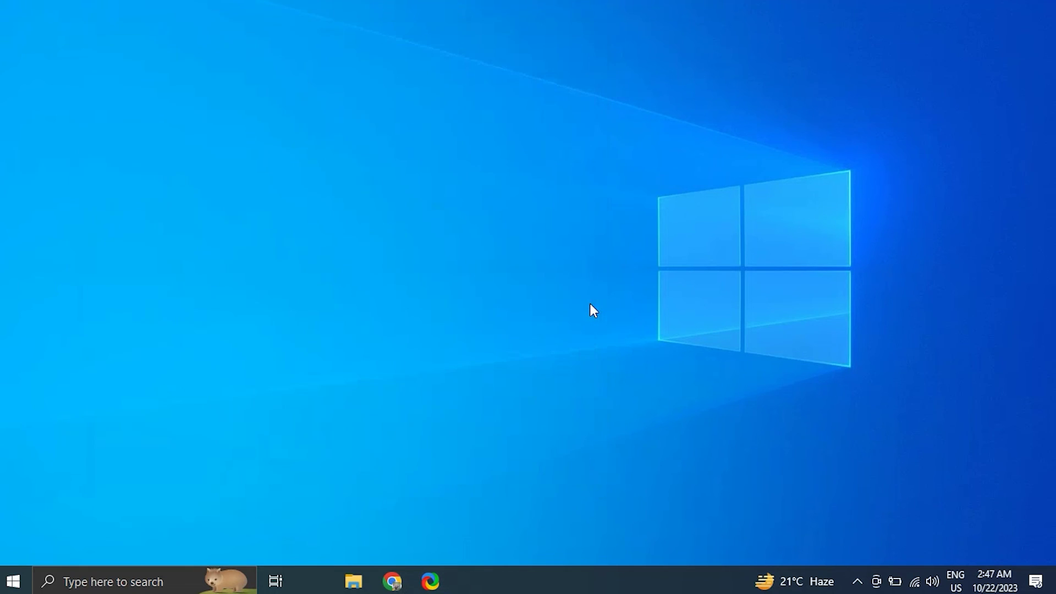